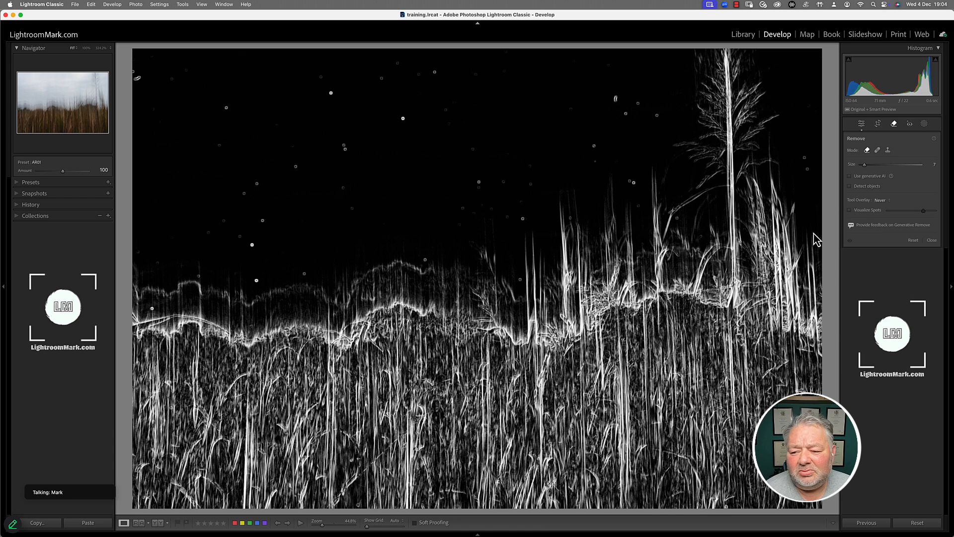
Toggle Visualize Spots off and on, then raise its sensitivity to reveal more sky dust spots.
key("a")
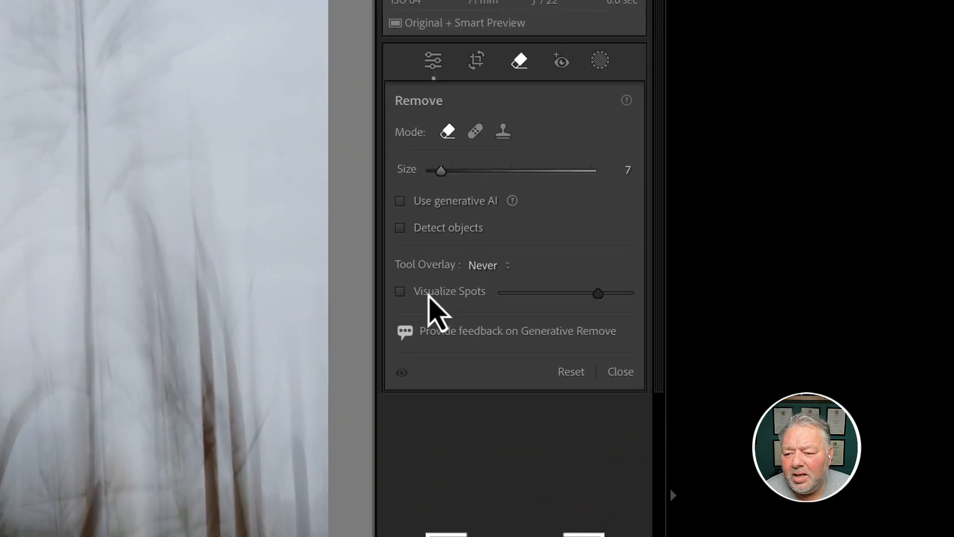
left_click(872, 209)
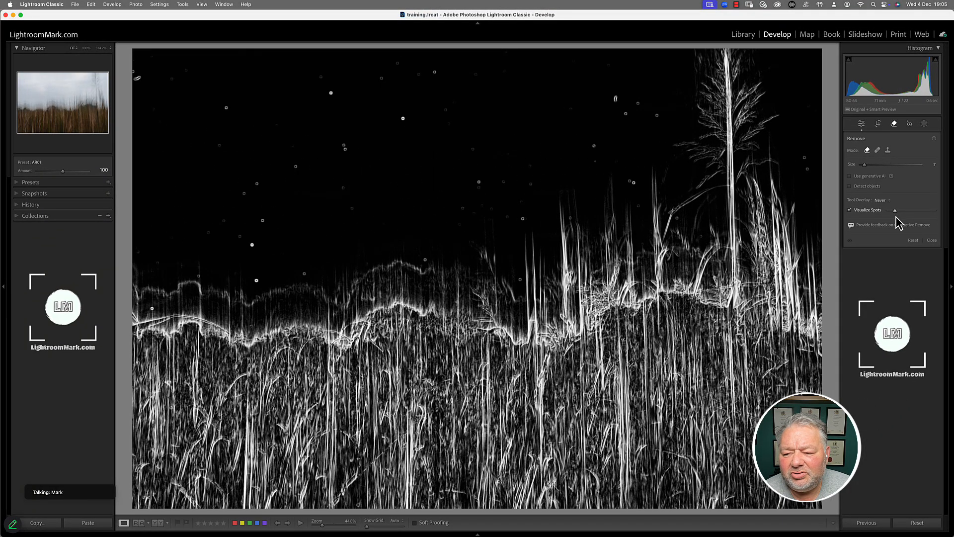
left_click_drag(895, 217, 934, 210)
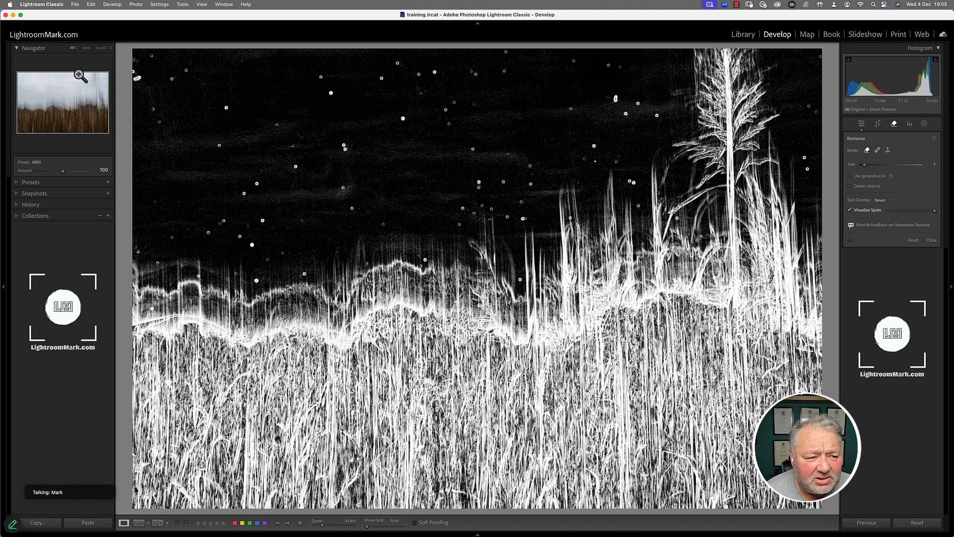
Zoom the grass photo to 200% and jump to its top-left corner.
left_click(111, 49)
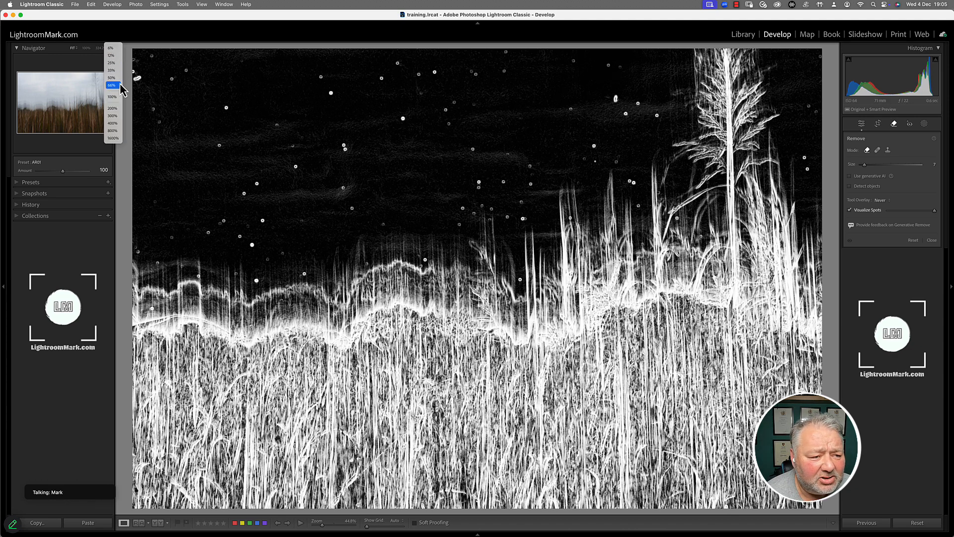
left_click(117, 109)
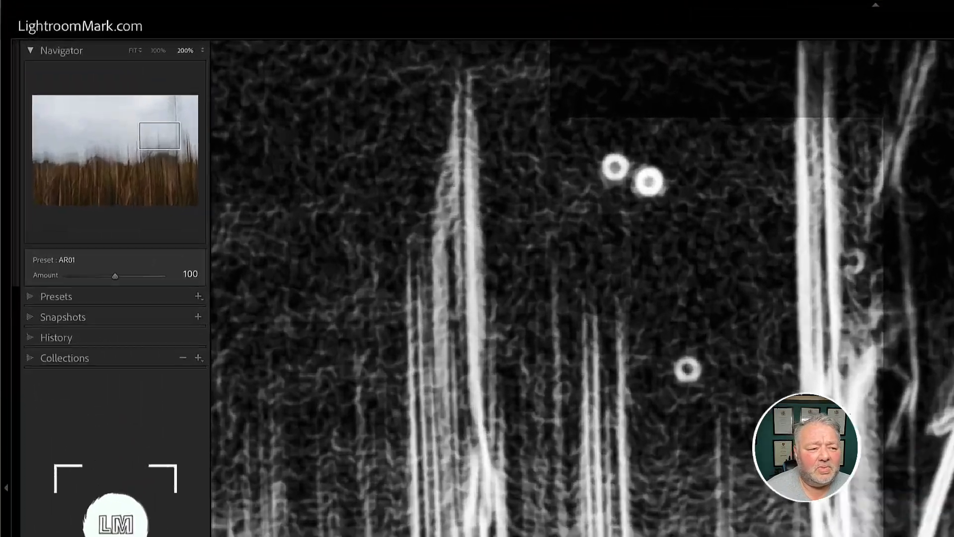
key("Home")
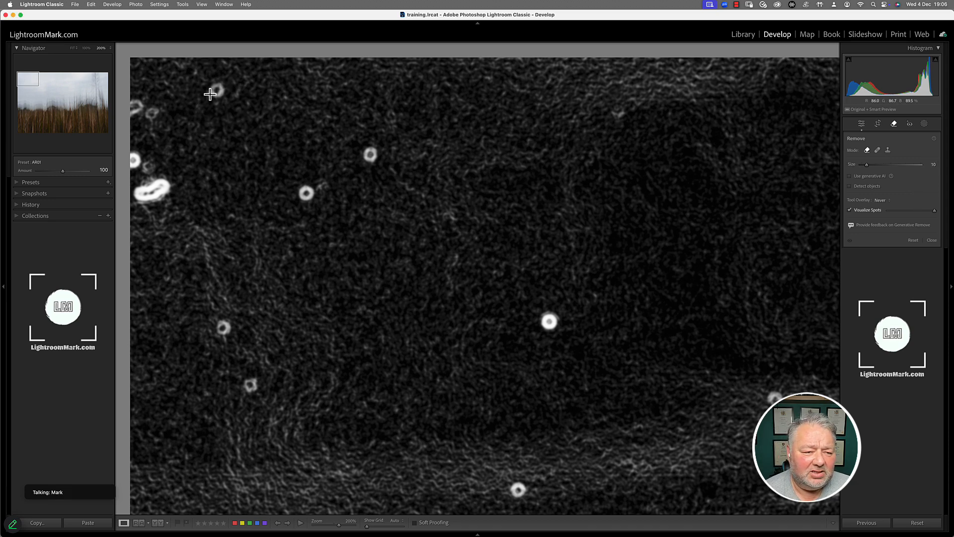
Remove five dust spots across the sky, from the upper left to the bottom edge.
left_click(307, 192)
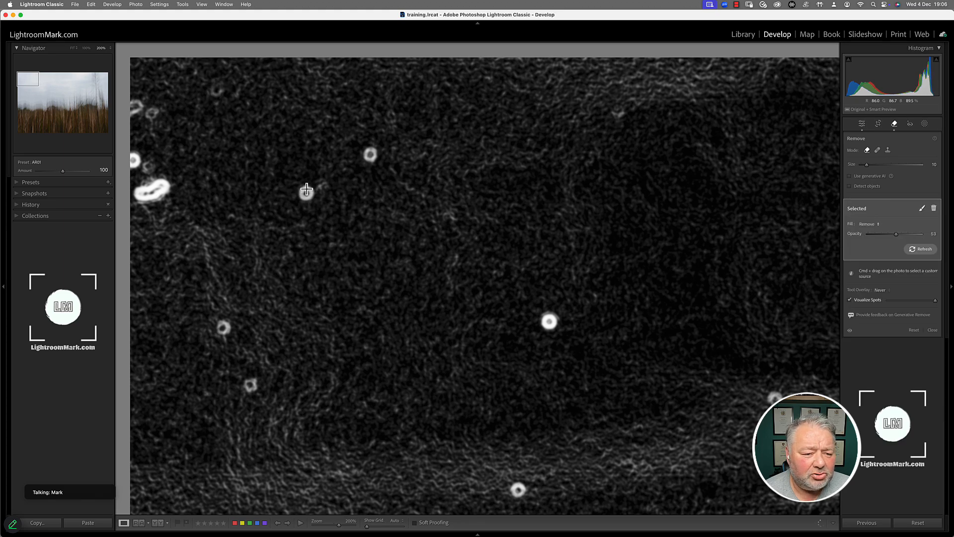
left_click(376, 158)
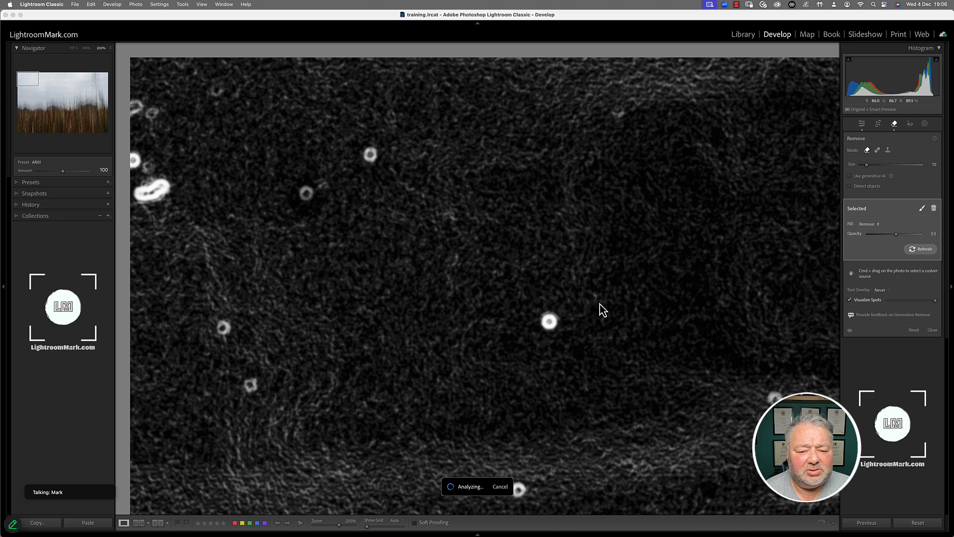
left_click_drag(547, 344, 552, 328)
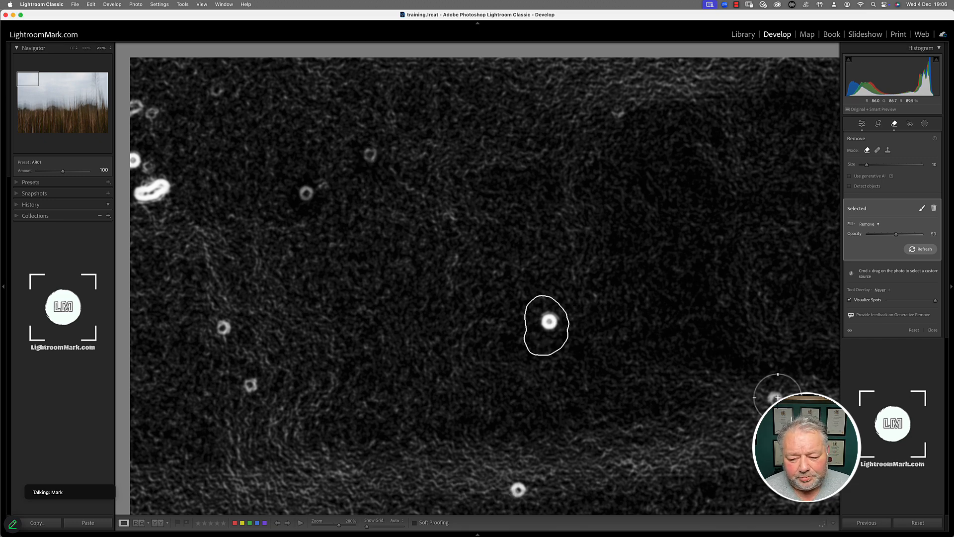
left_click(776, 400)
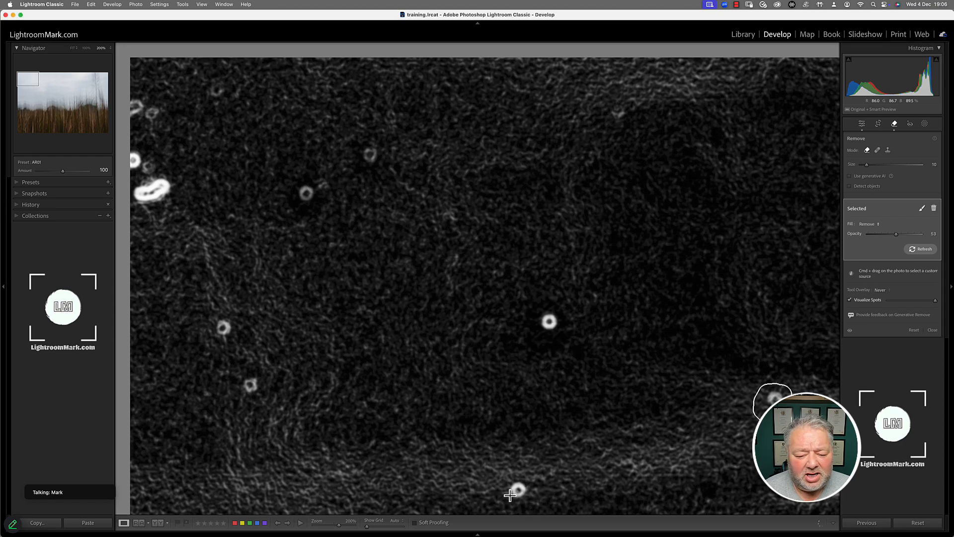
left_click(526, 489)
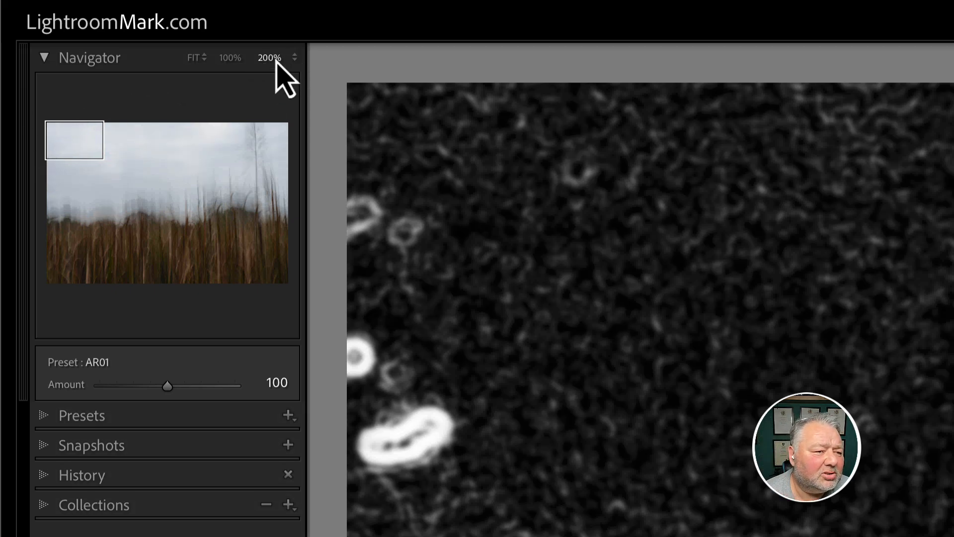
Zoom to 100% and page through the left side of the photo checking for spots.
left_click(230, 58)
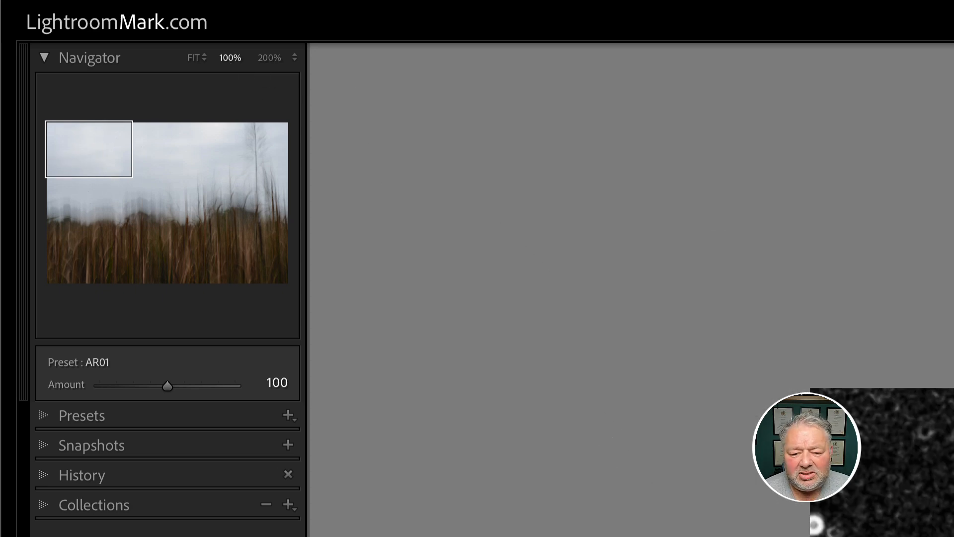
key("Page_Down")
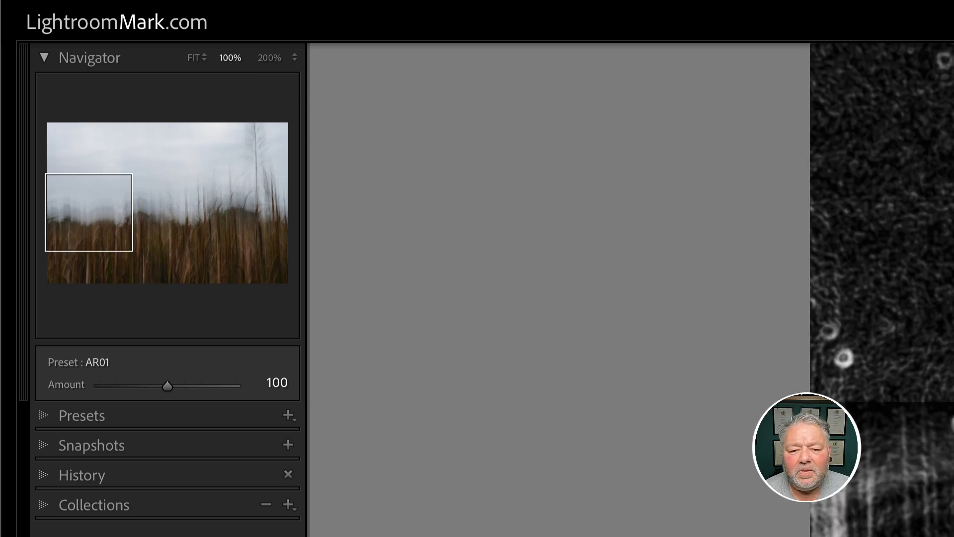
key("Page_Up")
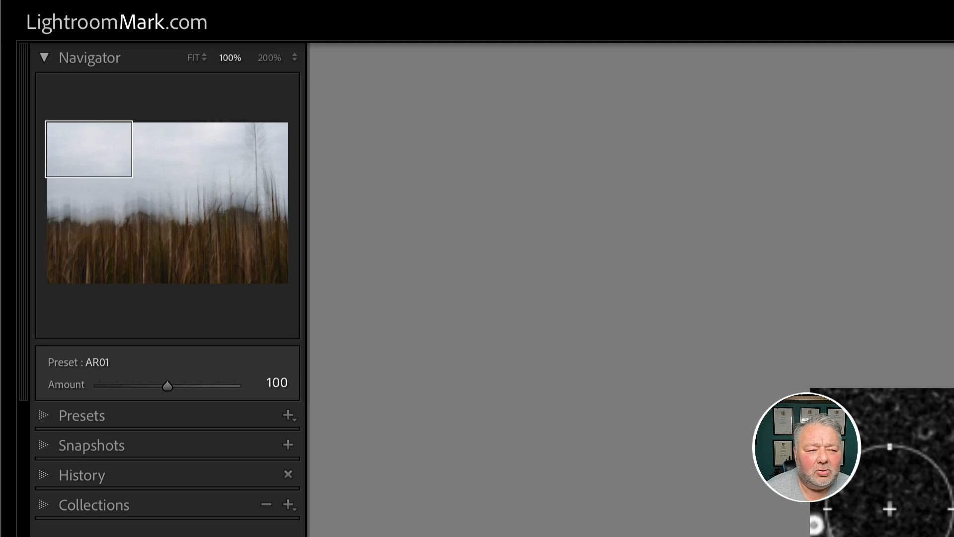
left_click_drag(110, 173, 142, 288)
key("Page_Down")
key("Page_Down")
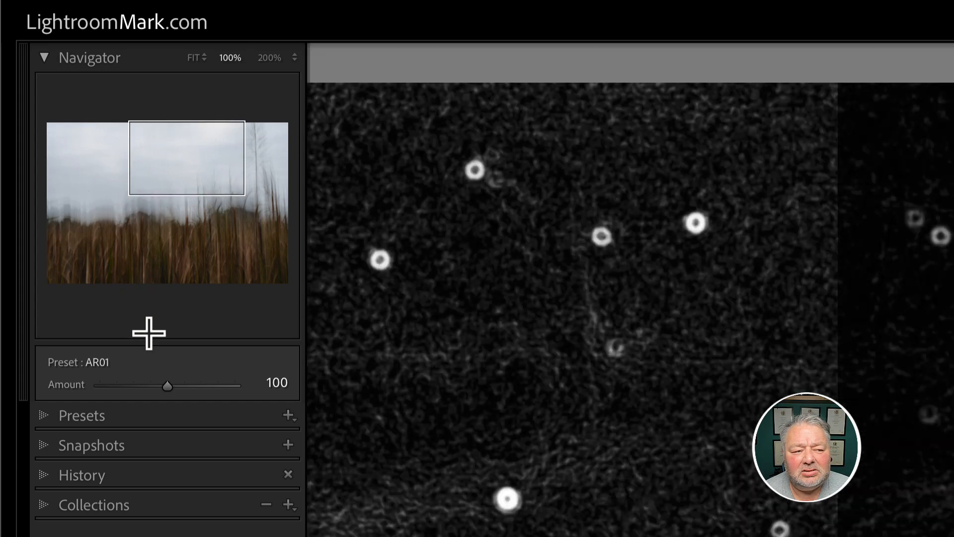
key("Page_Up")
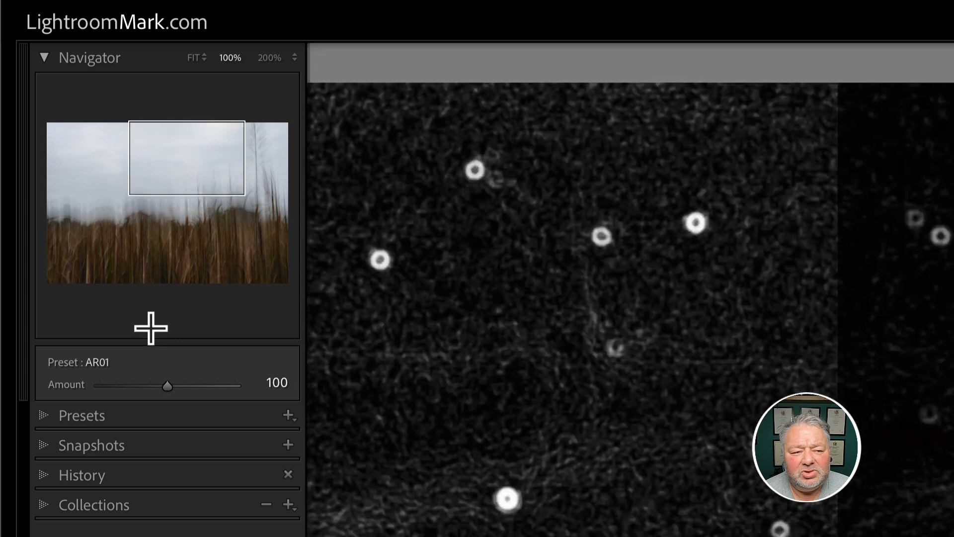
key("Page_Up")
key("Page_Up")
key("Page_Up")
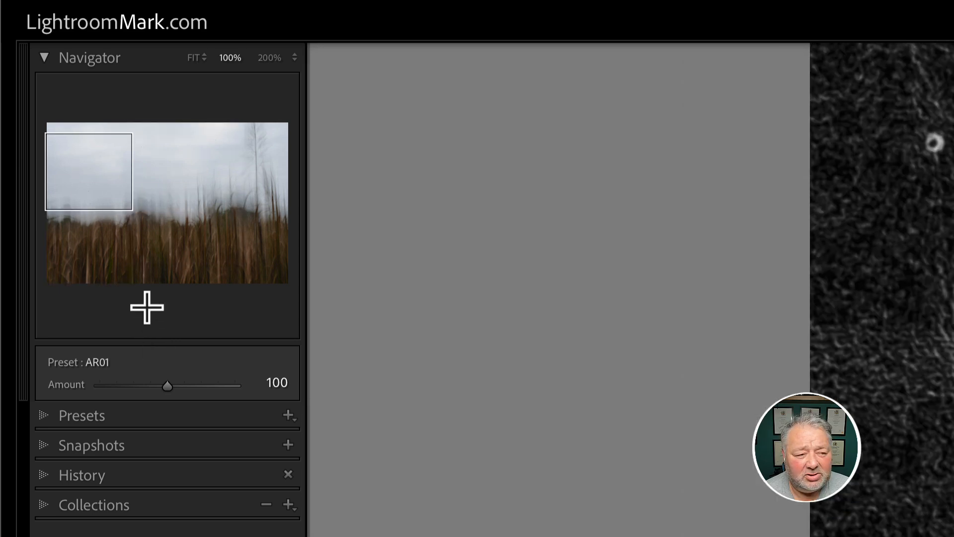
key("Page_Up")
Page through the remaining columns of the photo, then flag it as rejected with X.
key("Page_Down")
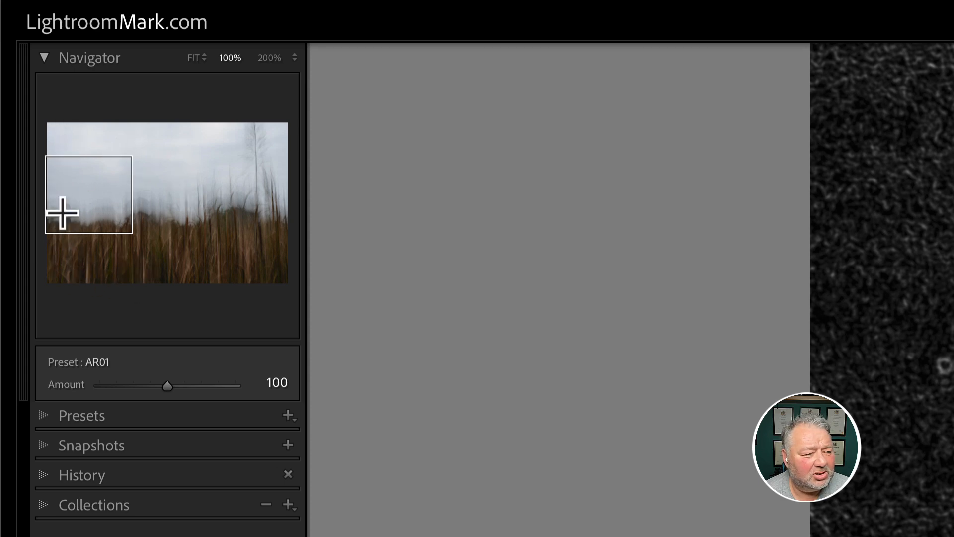
key("Page_Down")
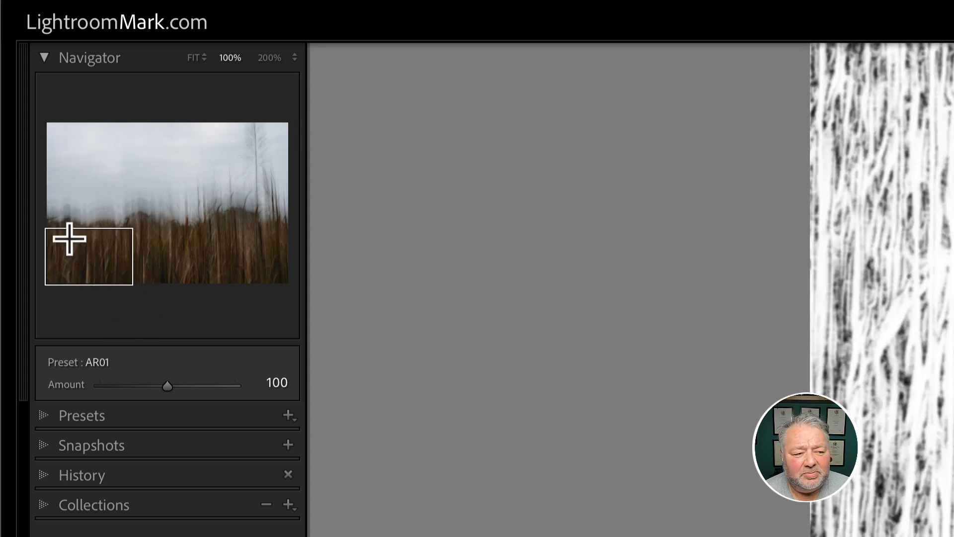
key("Page_Down")
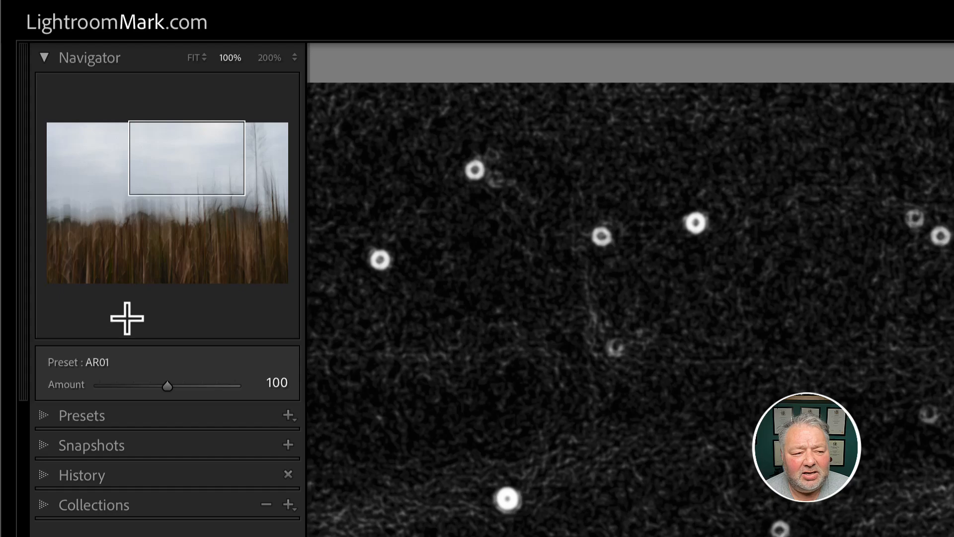
key("Page_Down")
key("Page_Down")
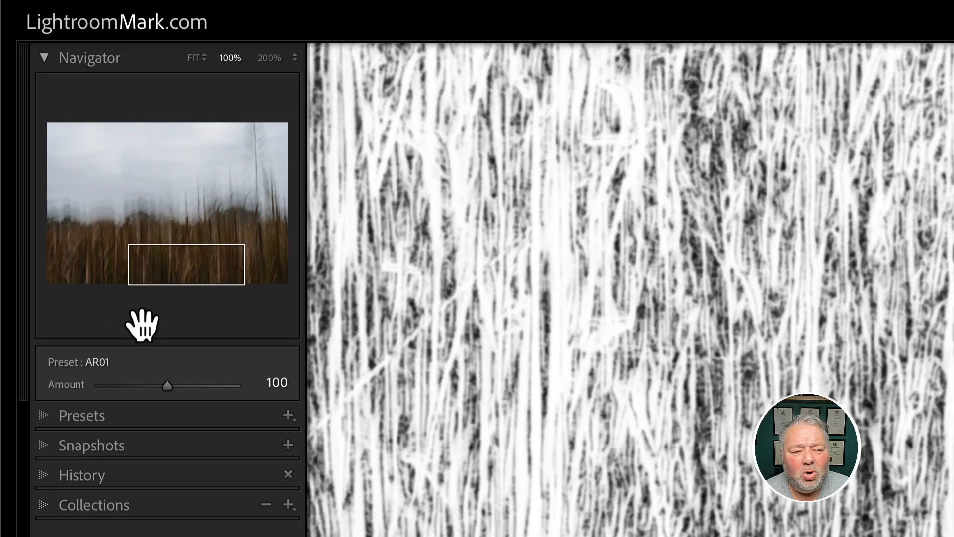
key("Page_Down")
key("Page_Up")
key("Page_Up")
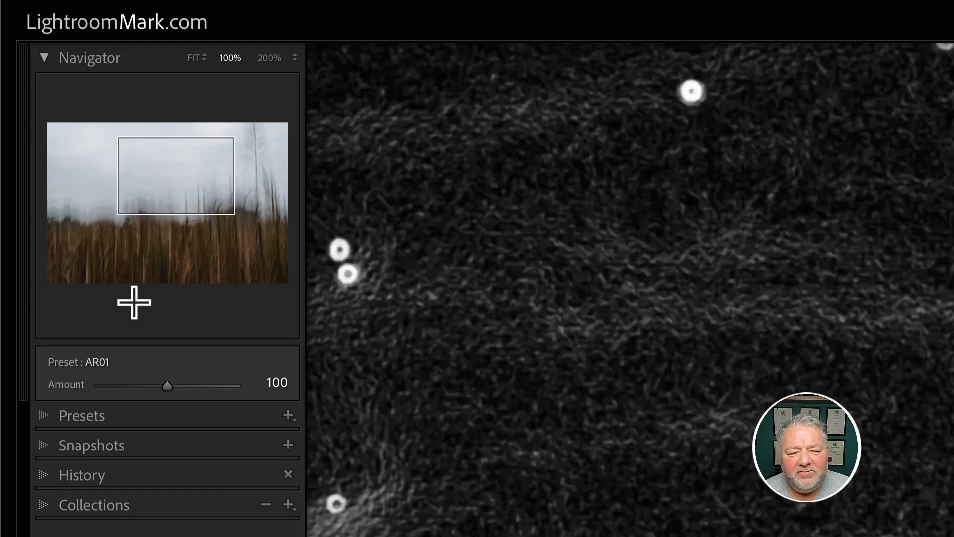
key("Page_Up")
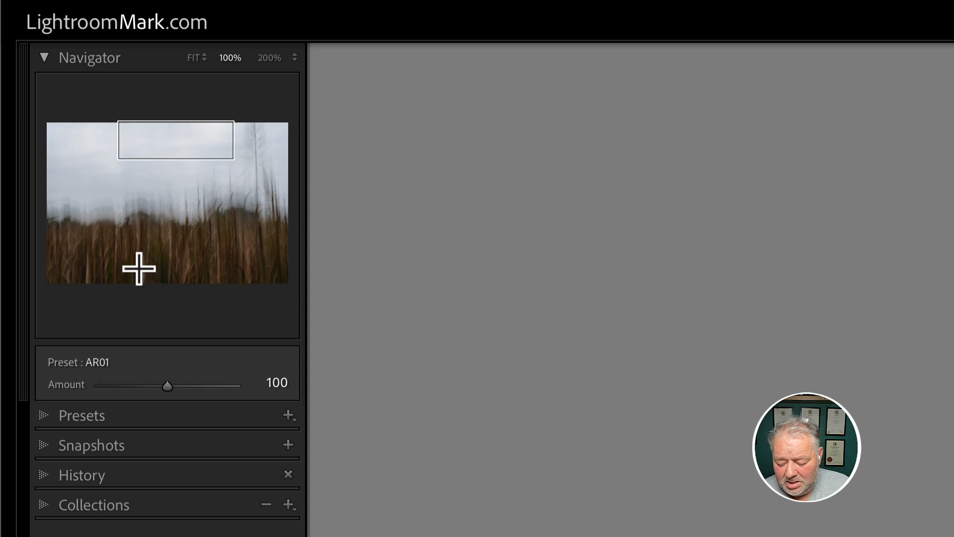
key("x")
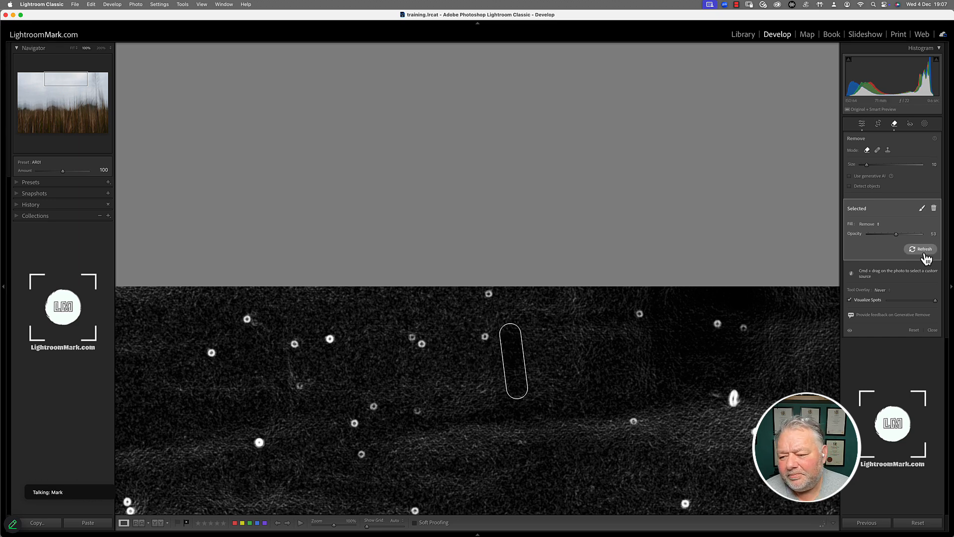
Reopen the Remove tool, switch off Visualize Spots, and fit the whole photo in view.
left_click(932, 331)
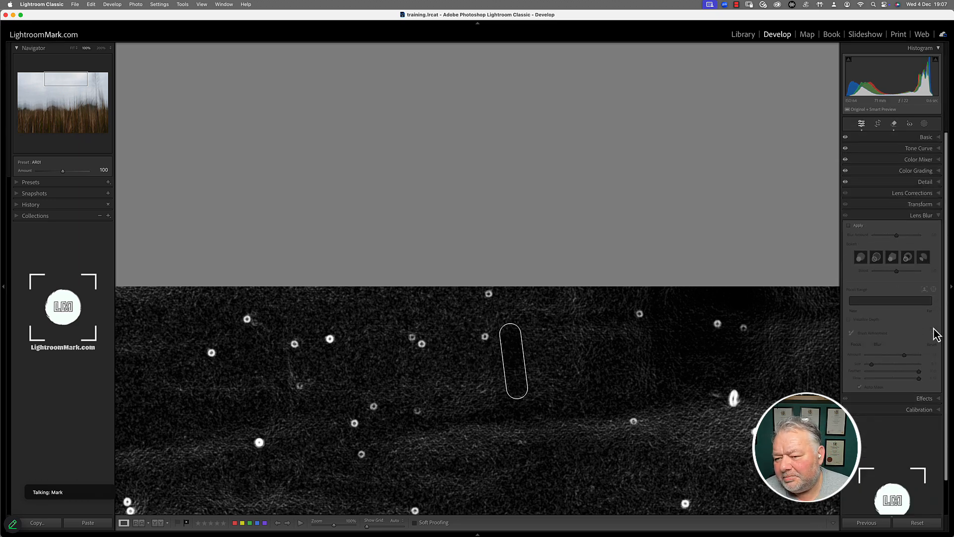
left_click(893, 124)
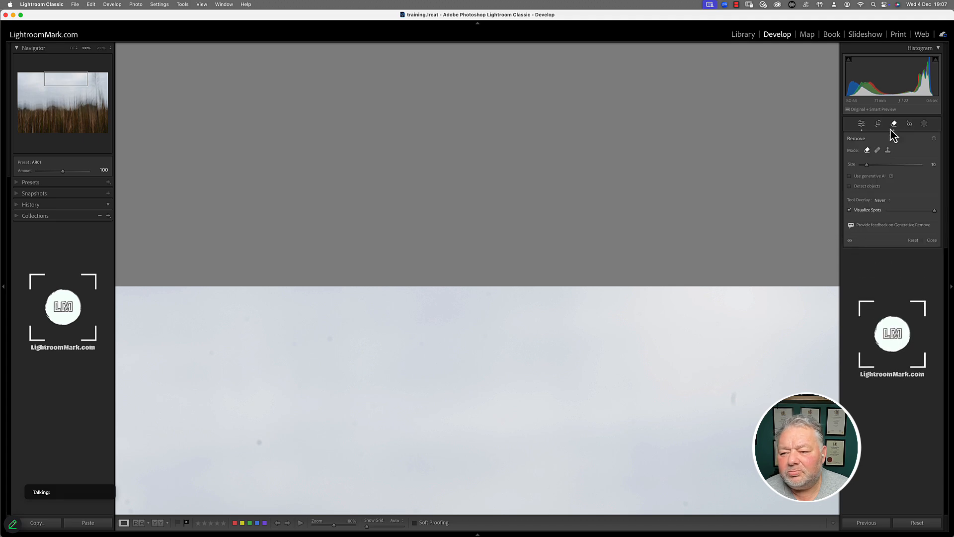
left_click(883, 208)
left_click(871, 211)
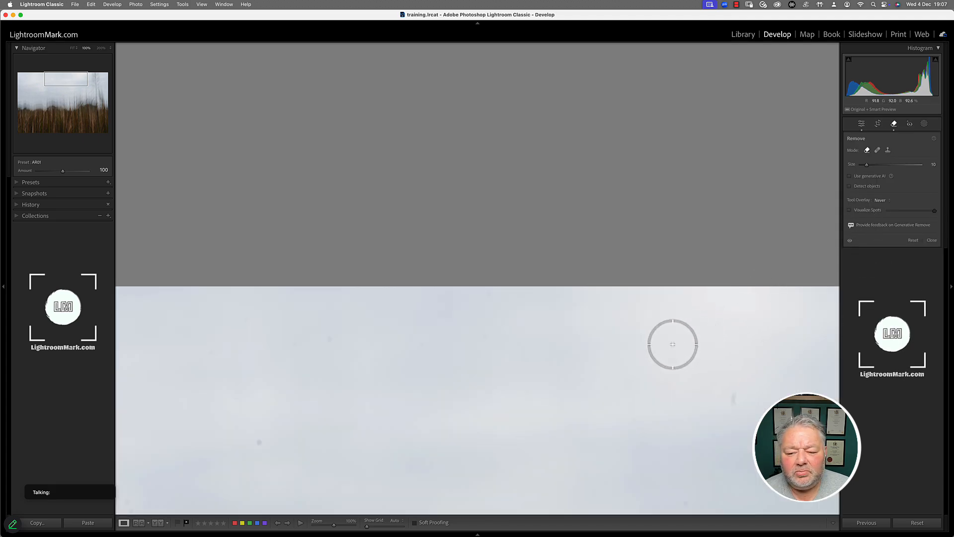
left_click(73, 51)
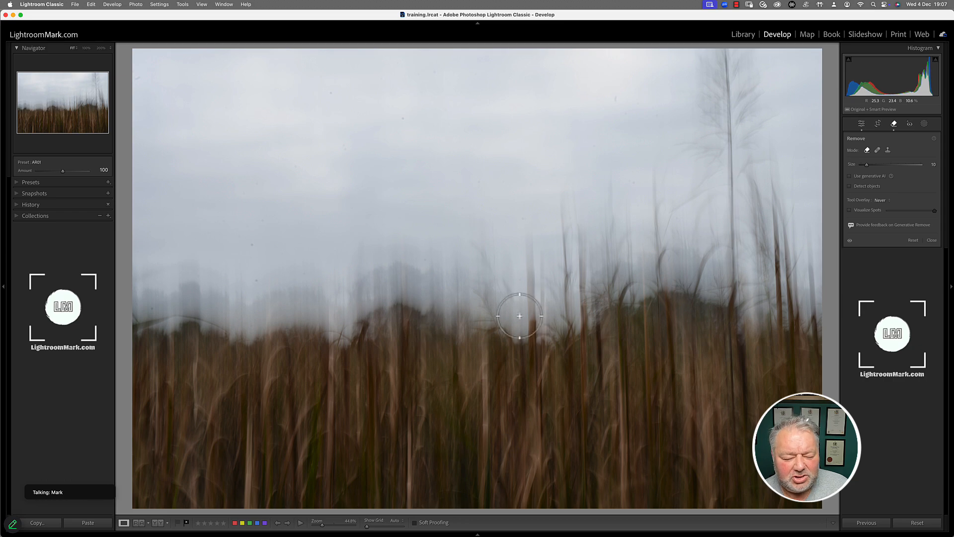
View the grass photo at 100% and scroll around it looking for dust spots.
left_click(88, 50)
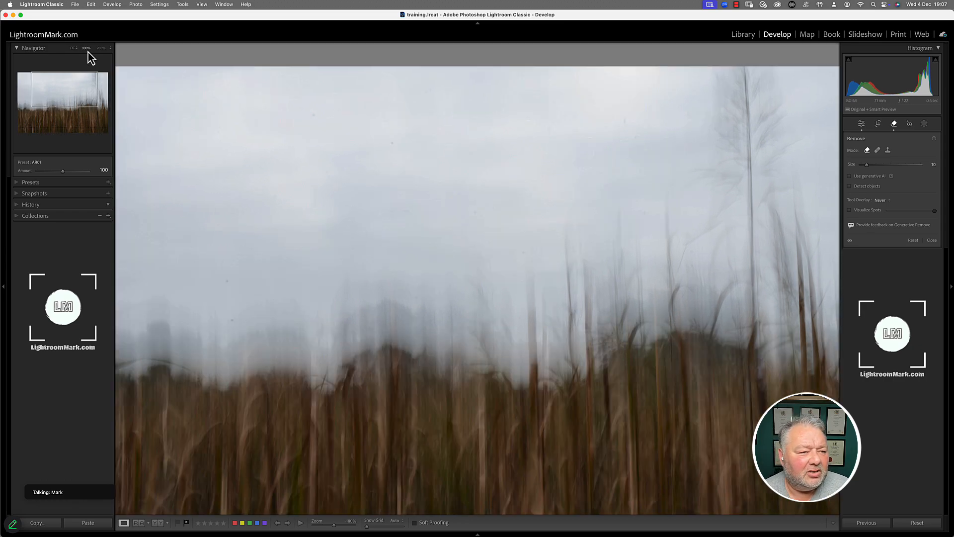
scroll(305, 171, "down", 15)
scroll(305, 172, "right", 7)
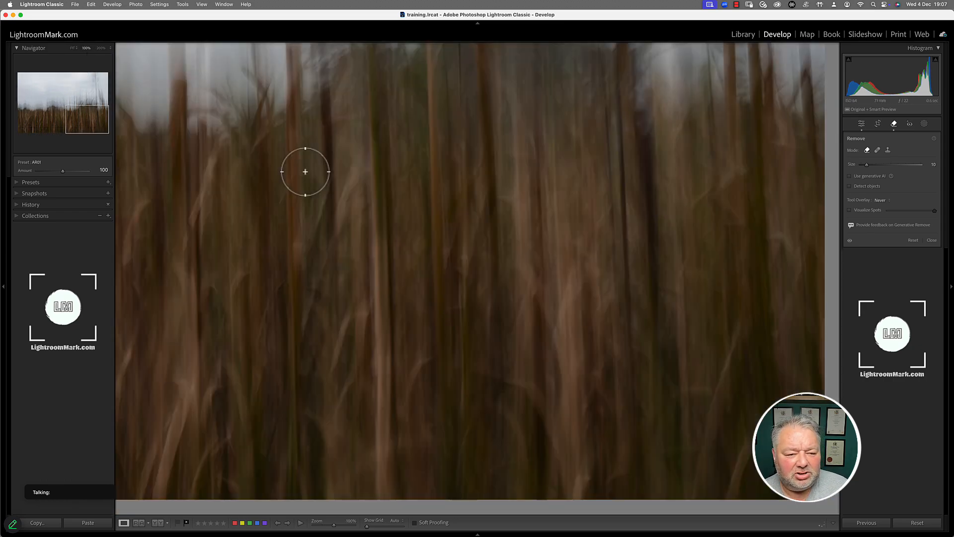
scroll(305, 172, "up", 10)
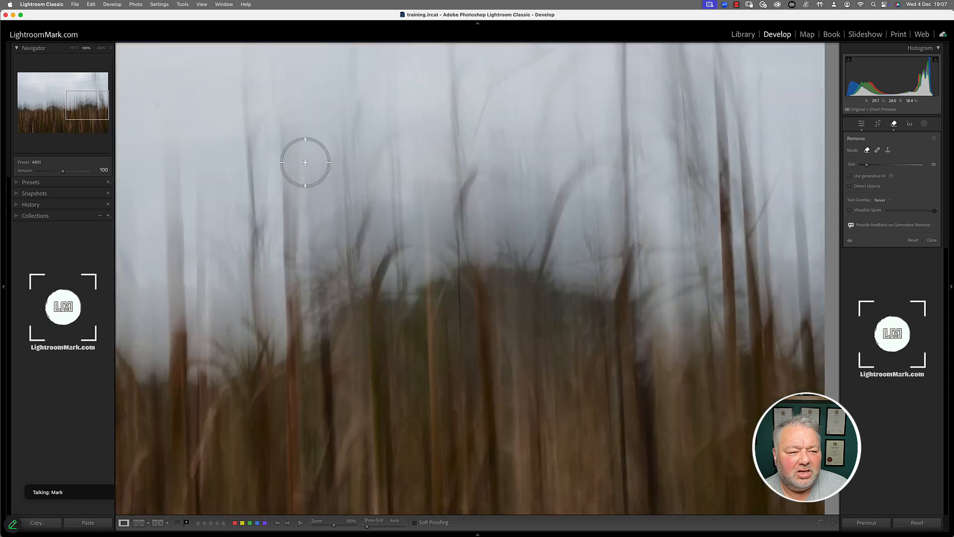
scroll(305, 163, "up", 4)
scroll(305, 164, "down", 13)
scroll(305, 164, "left", 13)
scroll(305, 164, "up", 8)
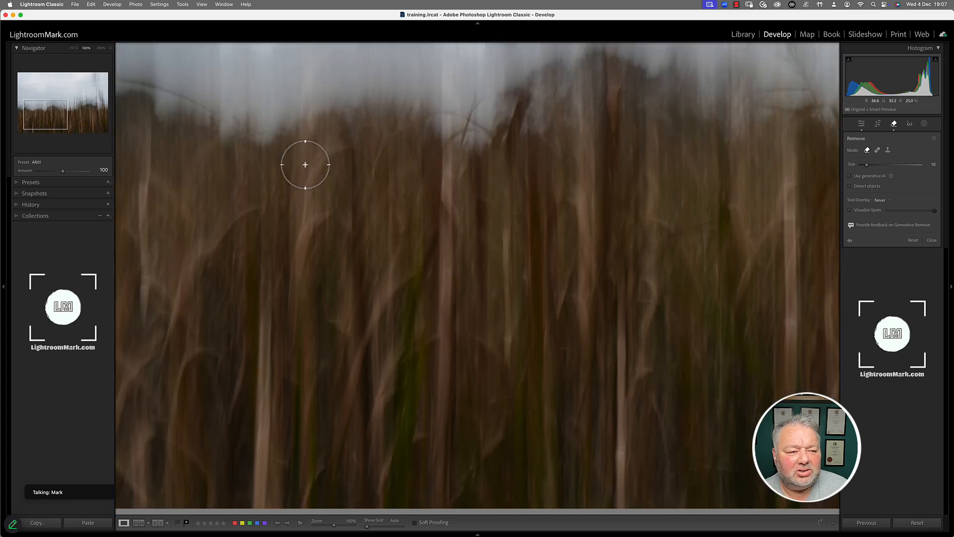
scroll(305, 164, "up", 5)
scroll(305, 164, "left", 12)
scroll(305, 165, "down", 12)
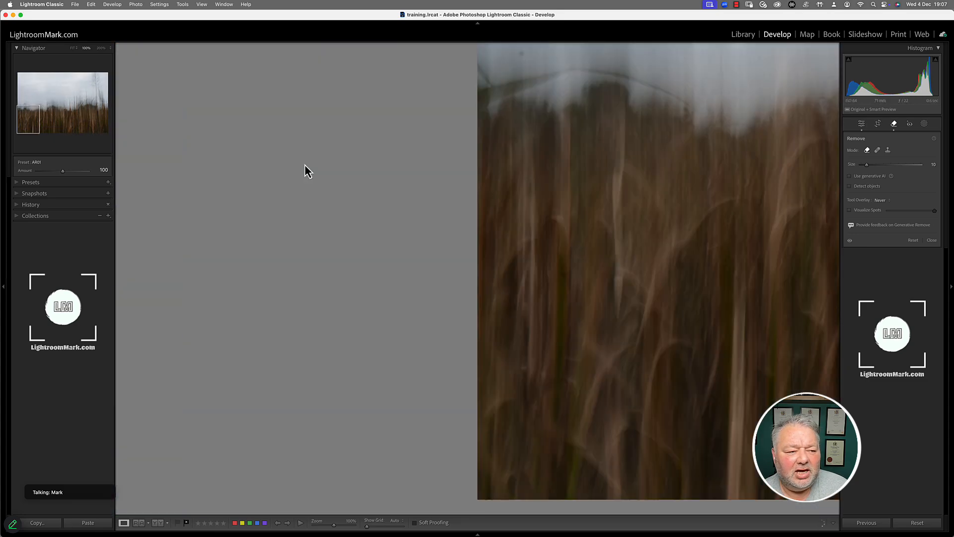
scroll(305, 165, "up", 12)
scroll(304, 165, "up", 5)
scroll(303, 165, "down", 15)
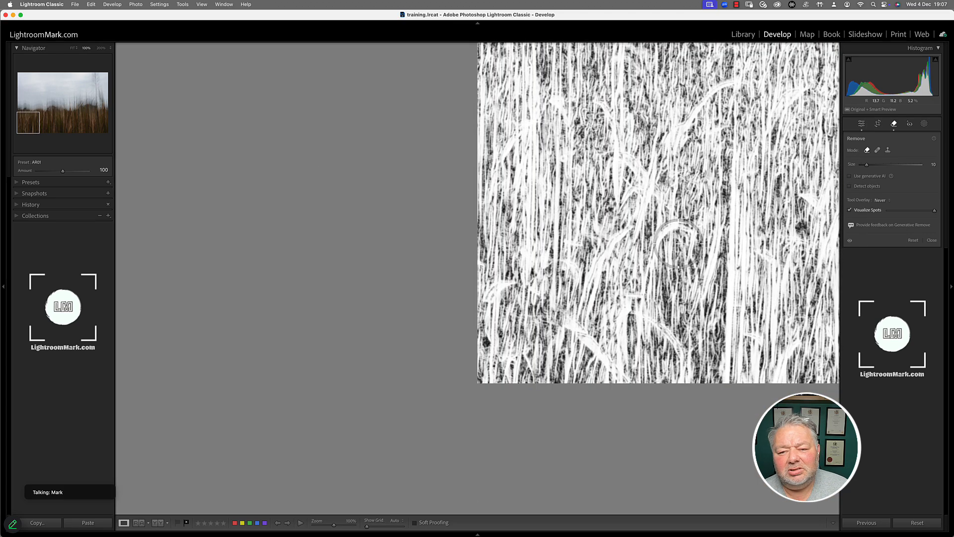
scroll(682, 240, "up", 10)
Page through the rest of the photo, then close the Remove tool and zoom to fit.
key("Page_Up")
key("Page_Down")
key("Page_Down")
key("Page_Down")
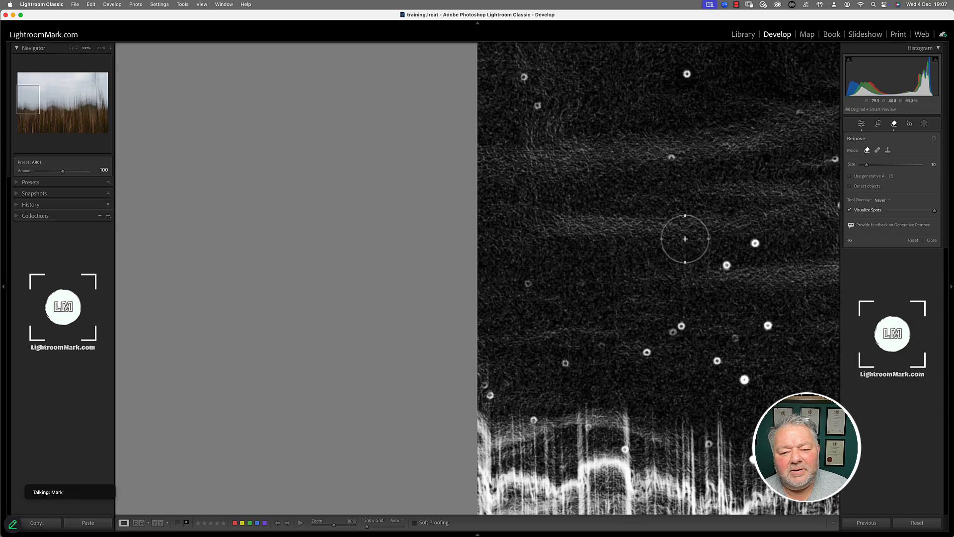
key("Page_Down")
key("Page_Down")
key("Page_Down")
key("Page_Down")
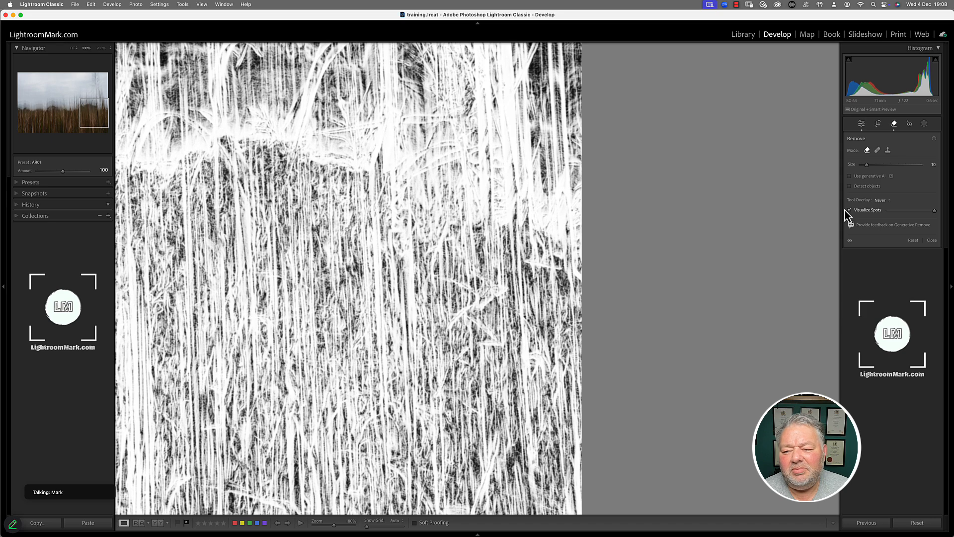
key("a")
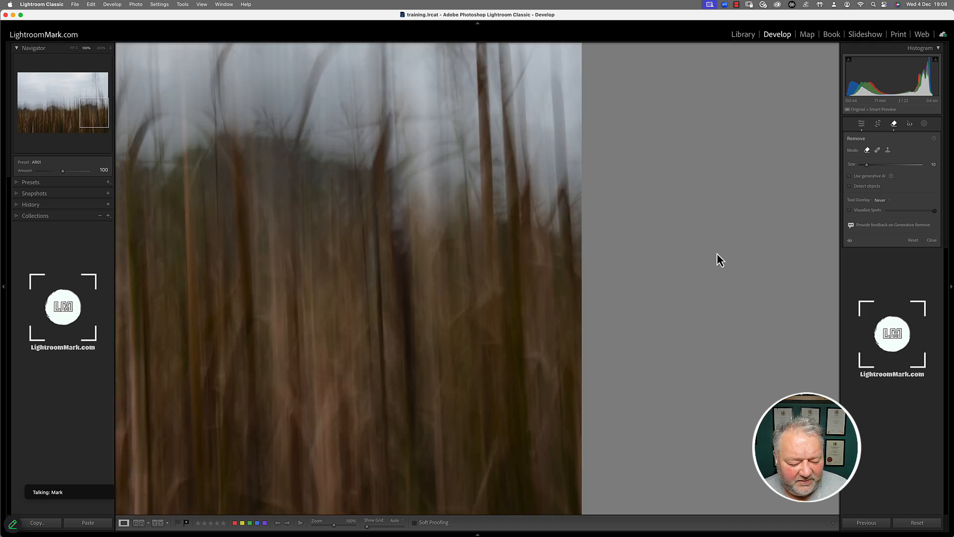
key("Page_Up")
key("Page_Up")
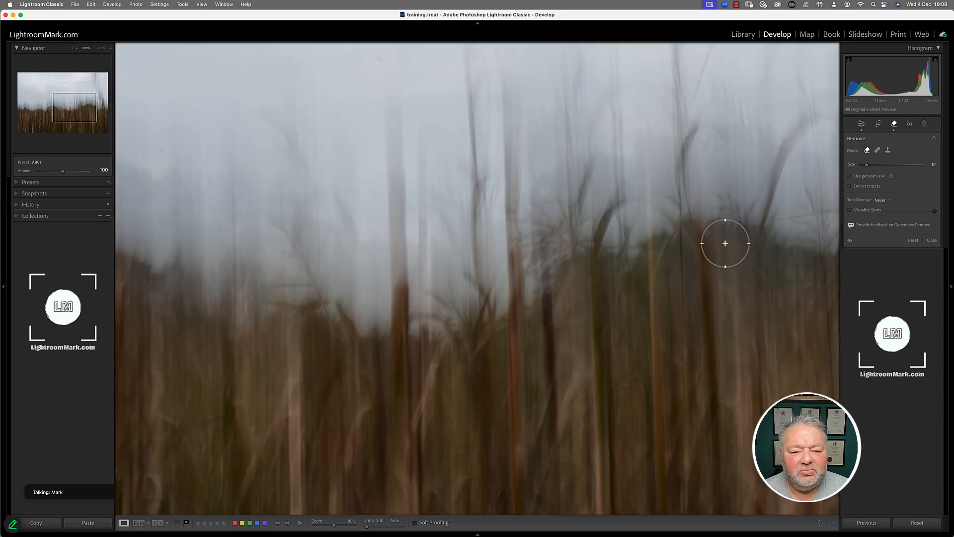
key("Page_Up")
key("Page_Up")
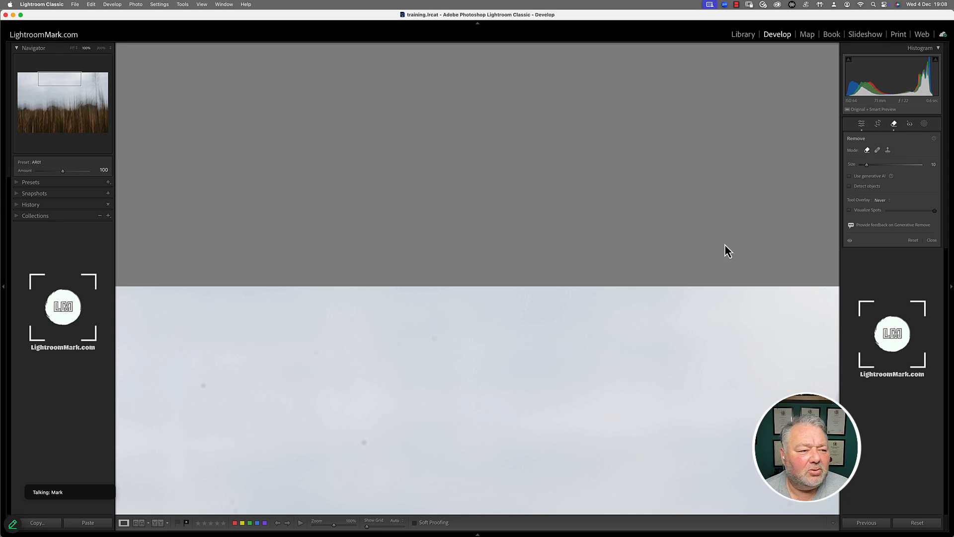
key("Page_Up")
key("Page_Up")
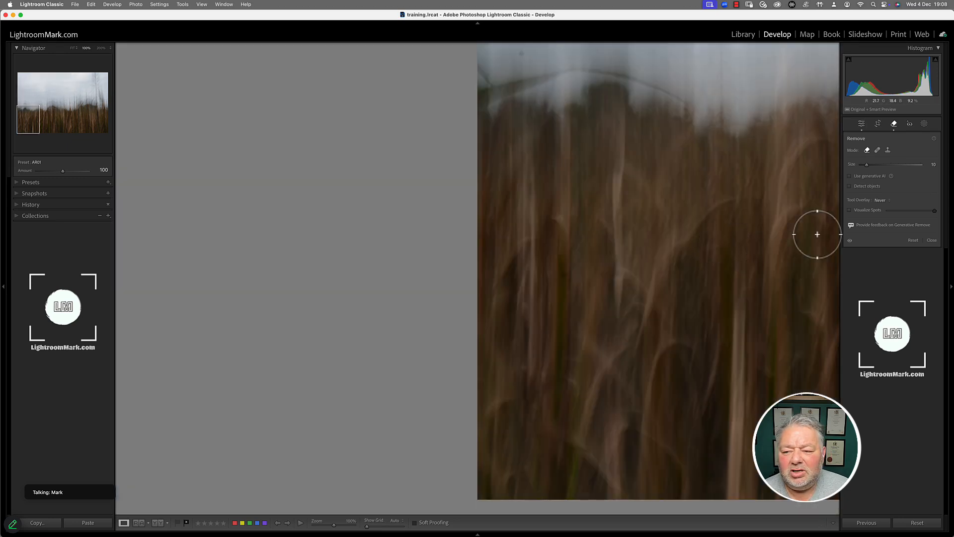
left_click(932, 241)
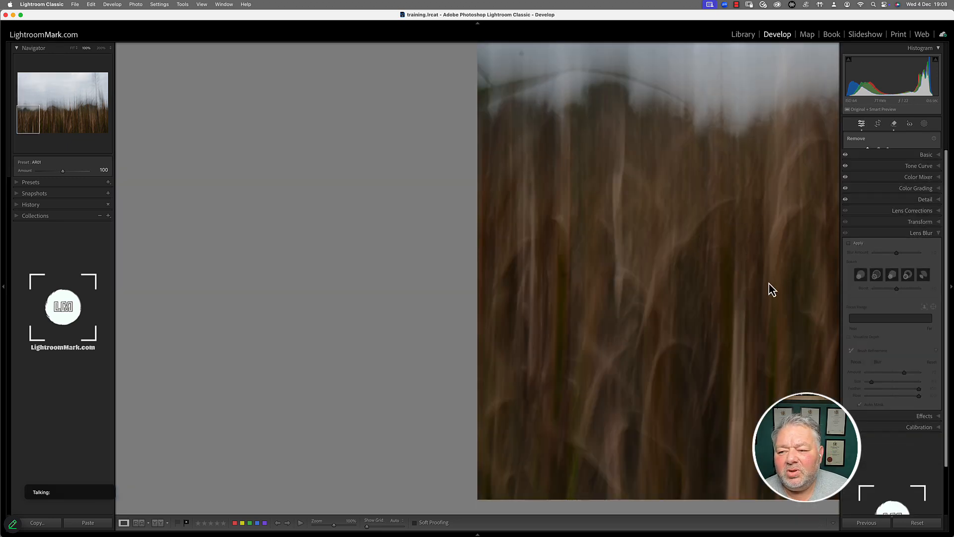
left_click(764, 297)
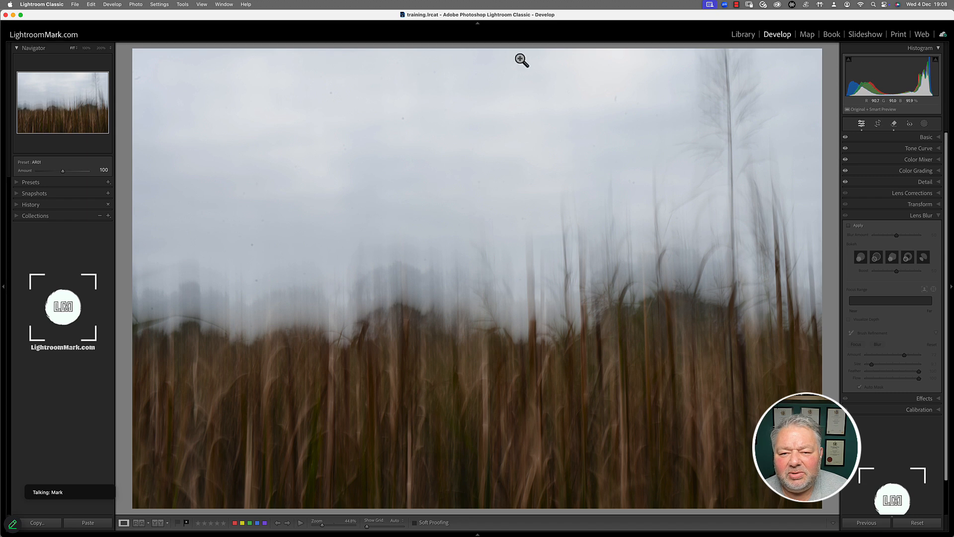
Open the skyscrapers-and-plane photo from the Library grid in the Develop module.
left_click(893, 125)
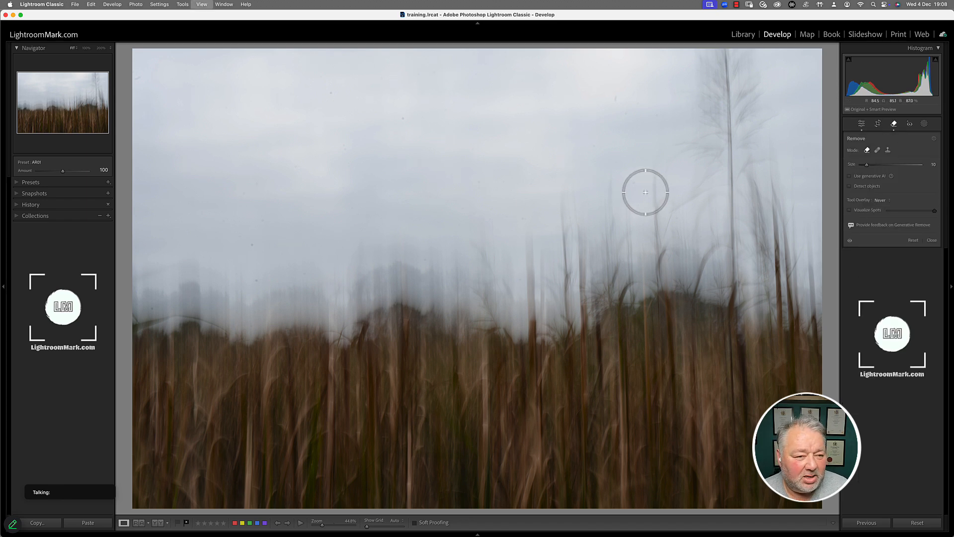
key("g")
double_click(256, 120)
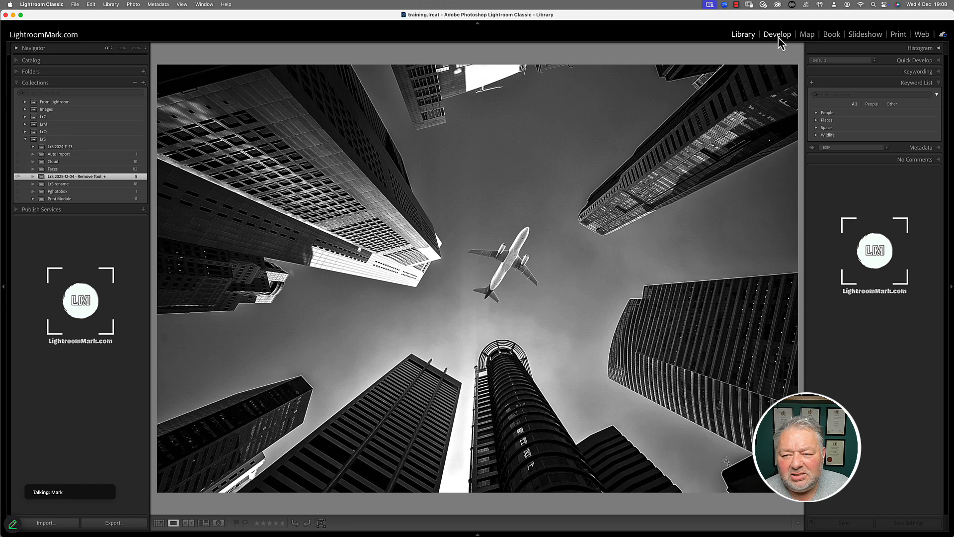
left_click(778, 38)
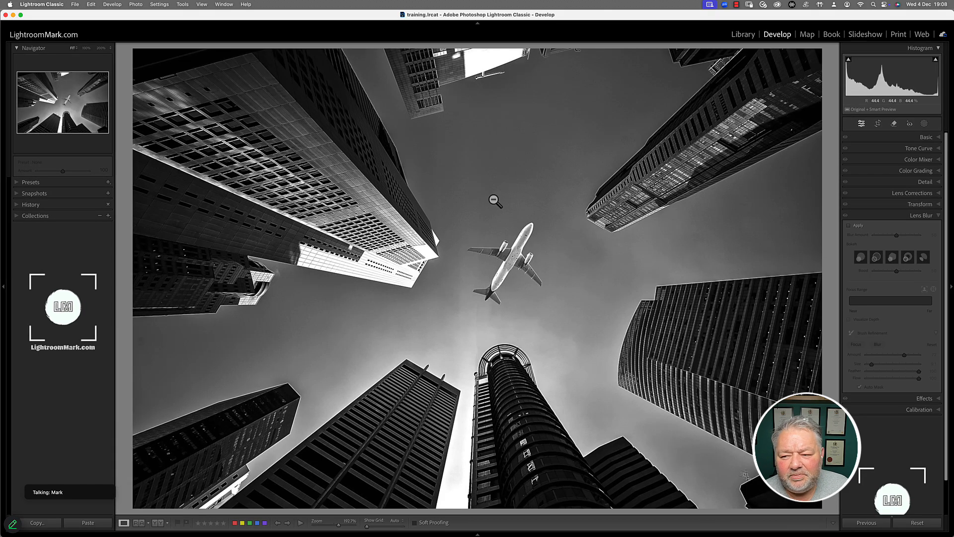
Paint a Remove stroke over the plane and set the removal opacity to 71.
left_click(892, 124)
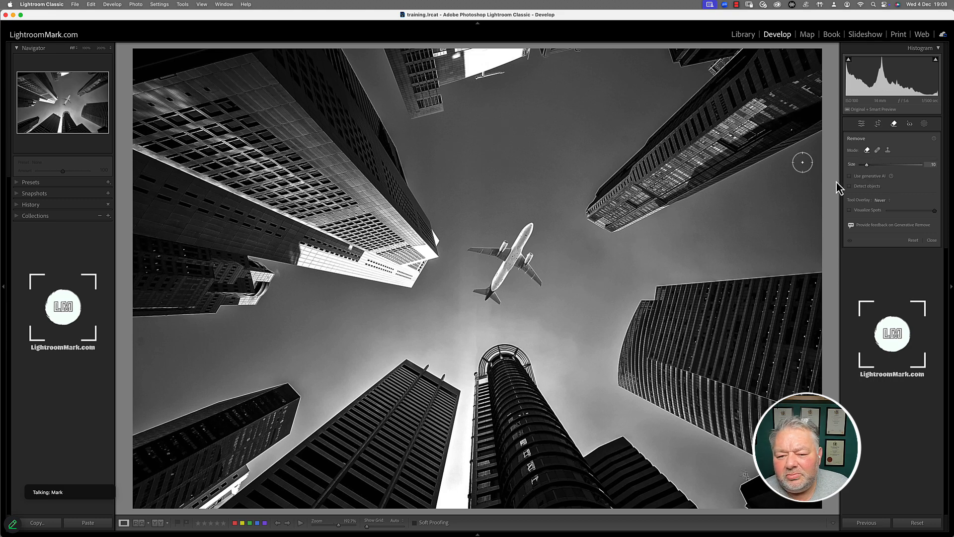
mouse_move(530, 226)
left_mouse_down()
mouse_move(504, 284)
mouse_move(476, 292)
mouse_move(496, 288)
mouse_move(507, 252)
mouse_move(472, 251)
mouse_move(508, 241)
mouse_move(546, 288)
left_mouse_up()
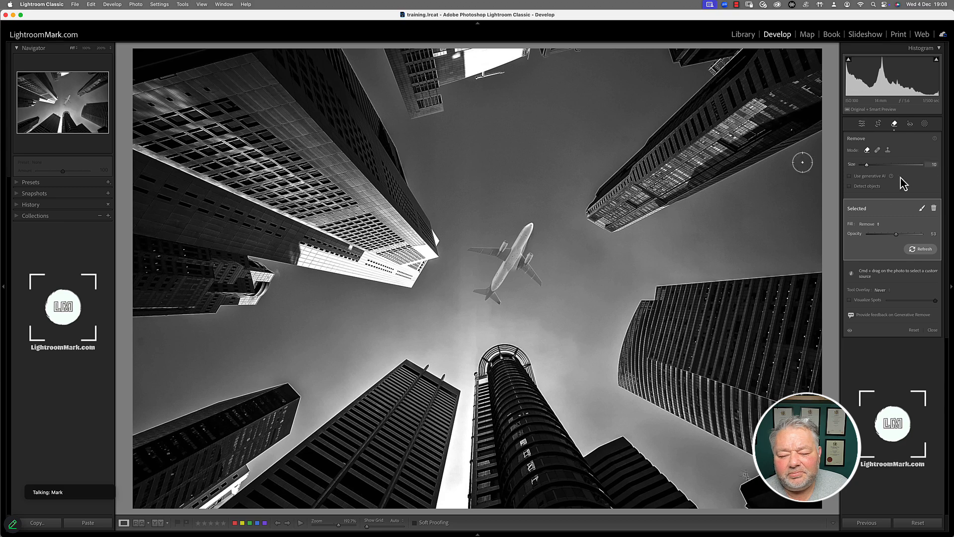
mouse_move(897, 238)
left_mouse_down()
mouse_move(922, 240)
mouse_move(903, 240)
left_mouse_up()
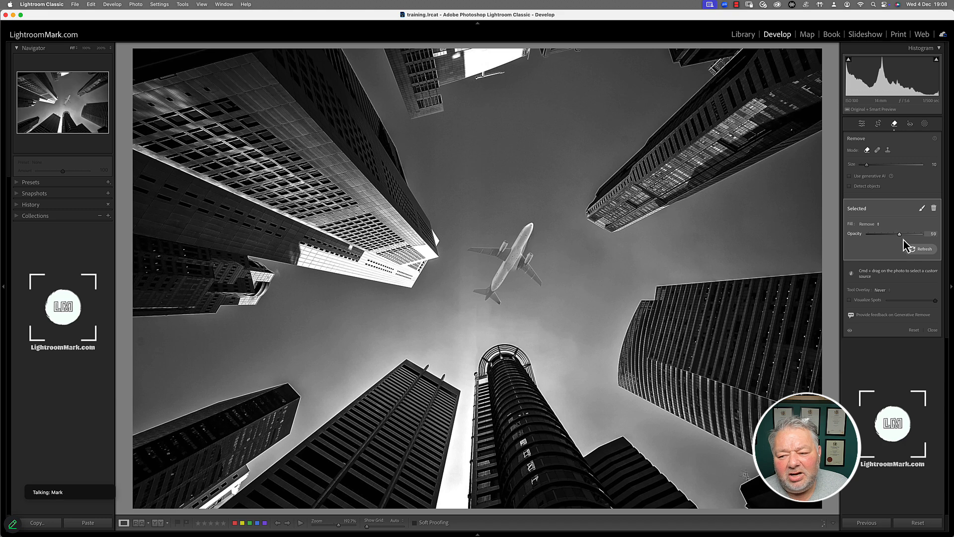
left_click(874, 224)
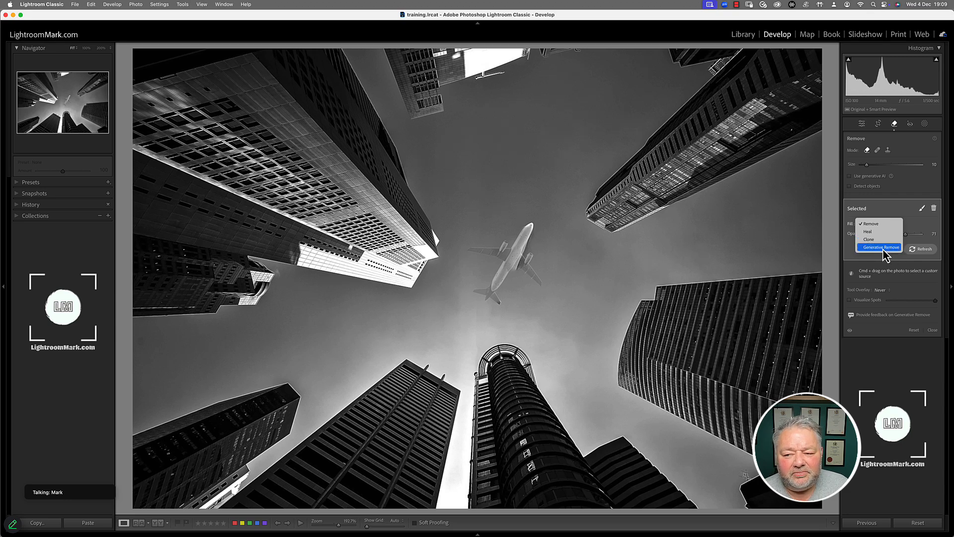
Switch the plane removal to Generative Remove, browse and regenerate variations, and set opacity 100.
left_click(882, 247)
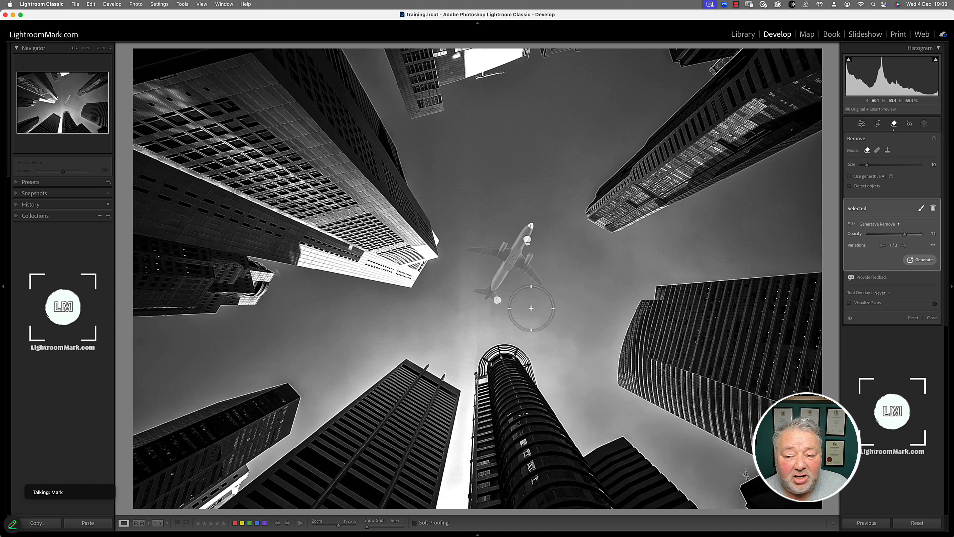
mouse_move(906, 235)
left_mouse_down()
mouse_move(932, 241)
mouse_move(898, 242)
mouse_move(933, 242)
mouse_move(904, 243)
left_mouse_up()
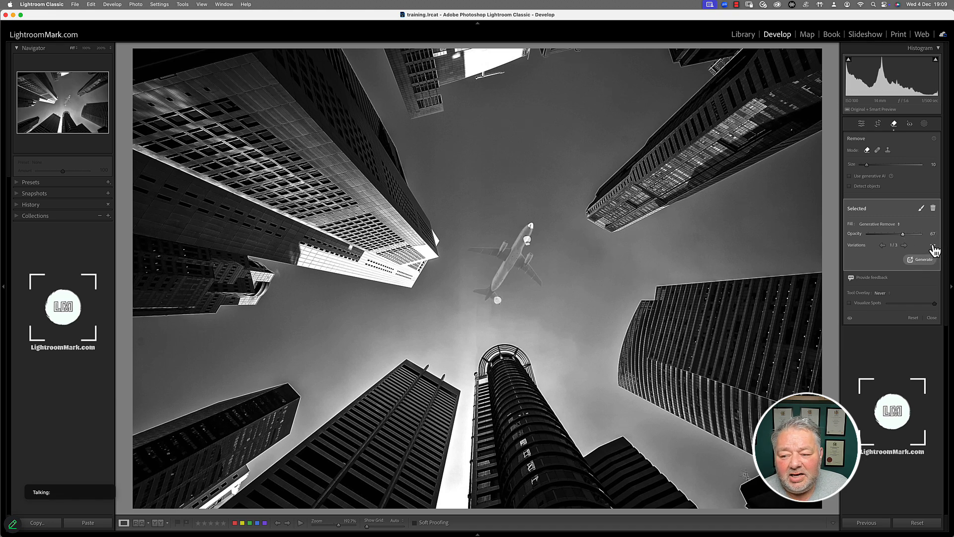
left_click(905, 245)
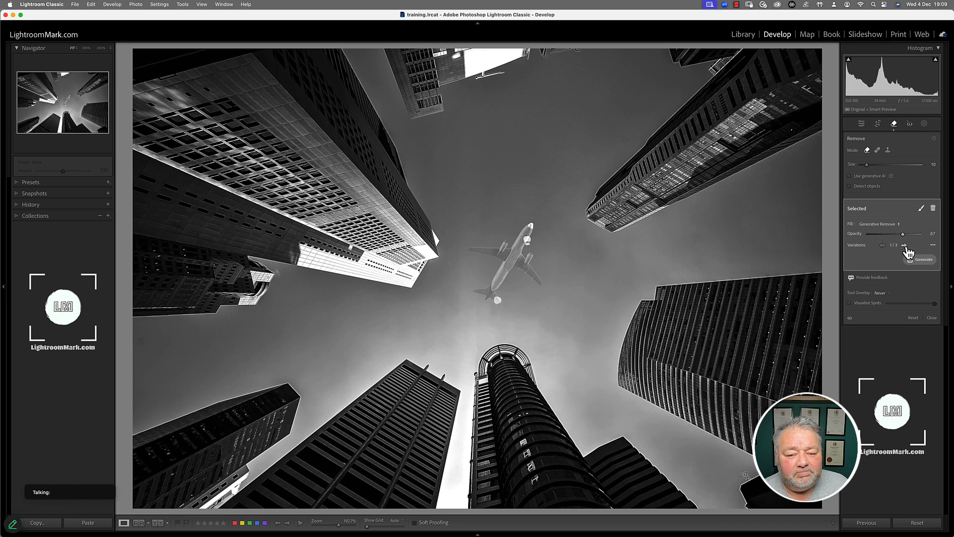
left_click(904, 245)
left_click(905, 245)
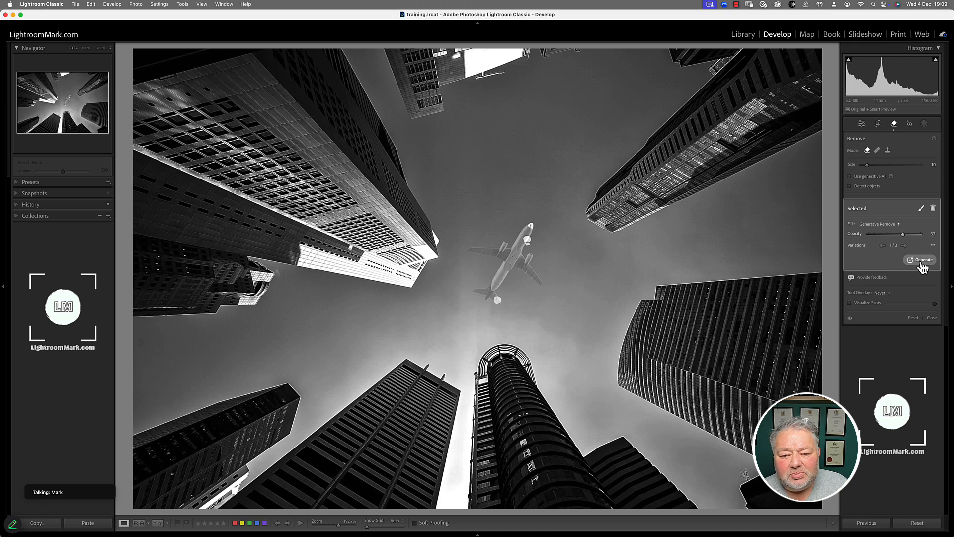
left_click(921, 260)
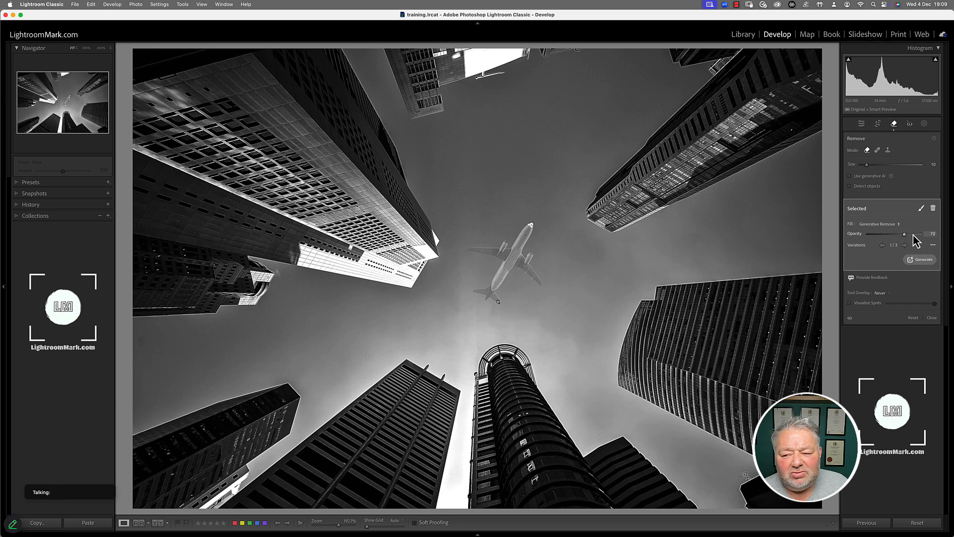
mouse_move(915, 241)
left_mouse_down()
mouse_move(894, 241)
mouse_move(932, 239)
left_mouse_up()
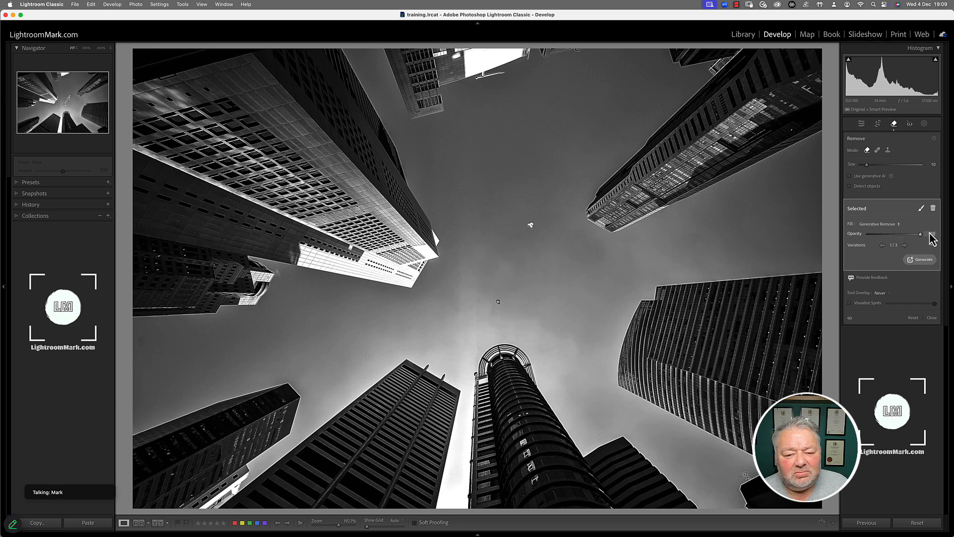
left_click(889, 224)
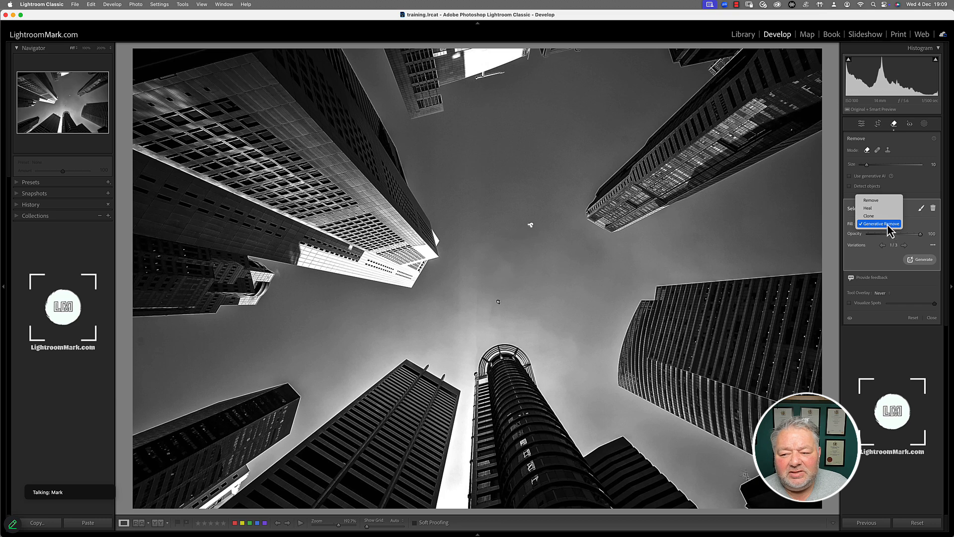
Switch the plane removal's fill back to plain Remove and refresh it.
left_click(875, 201)
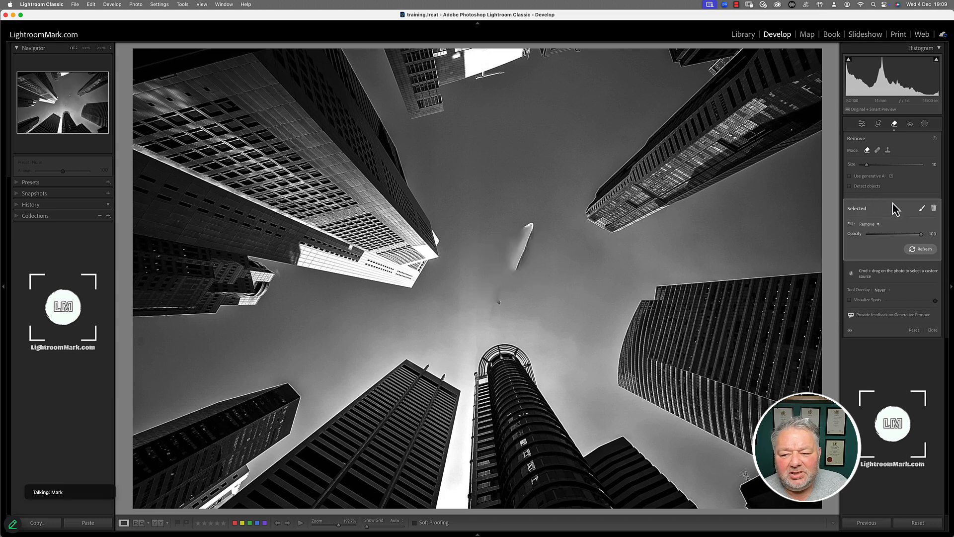
left_click(927, 249)
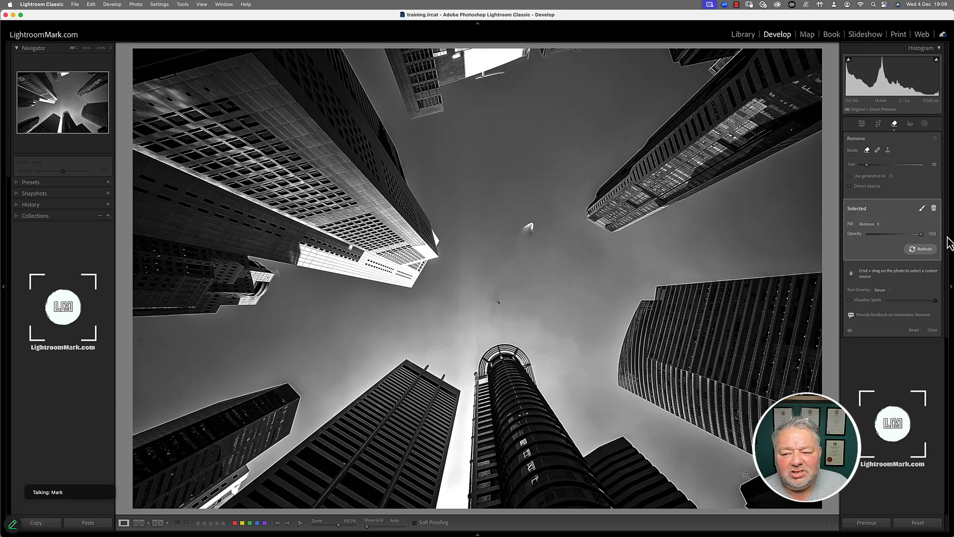
left_click(924, 250)
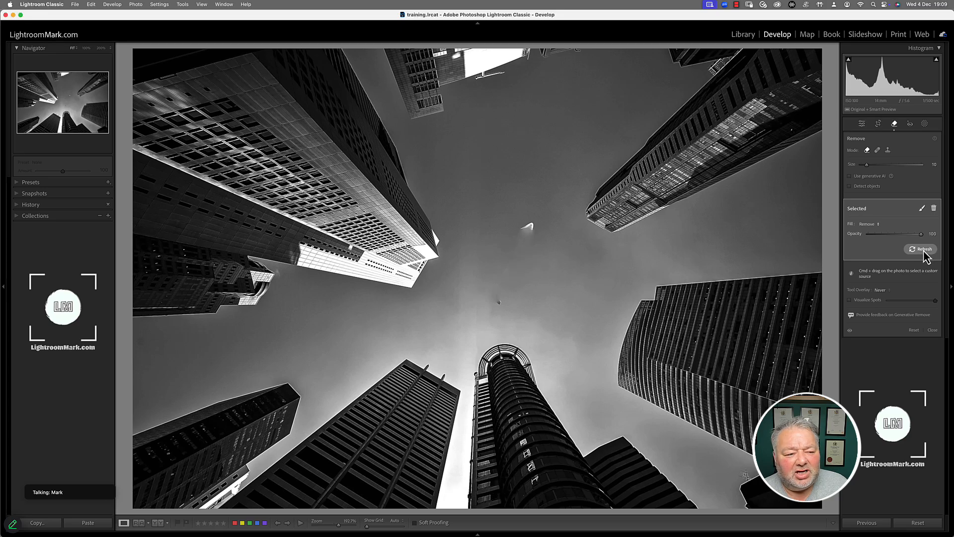
Expand and collapse the Presets and History panels.
left_click(12, 183)
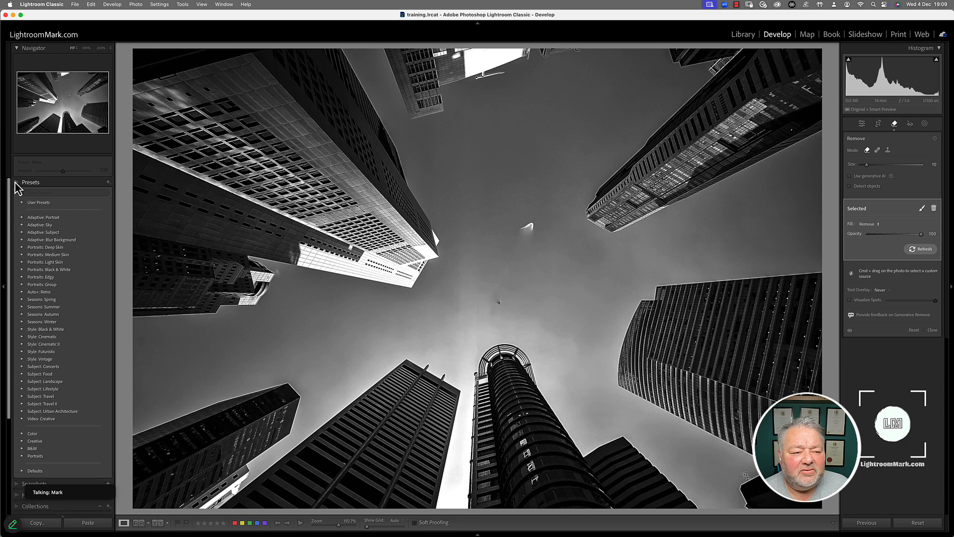
left_click(14, 183)
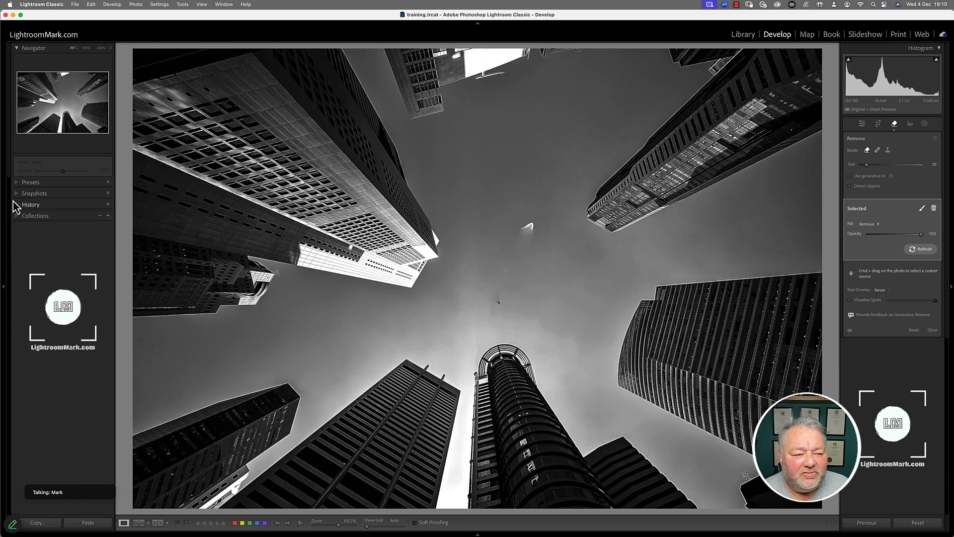
left_click(15, 205)
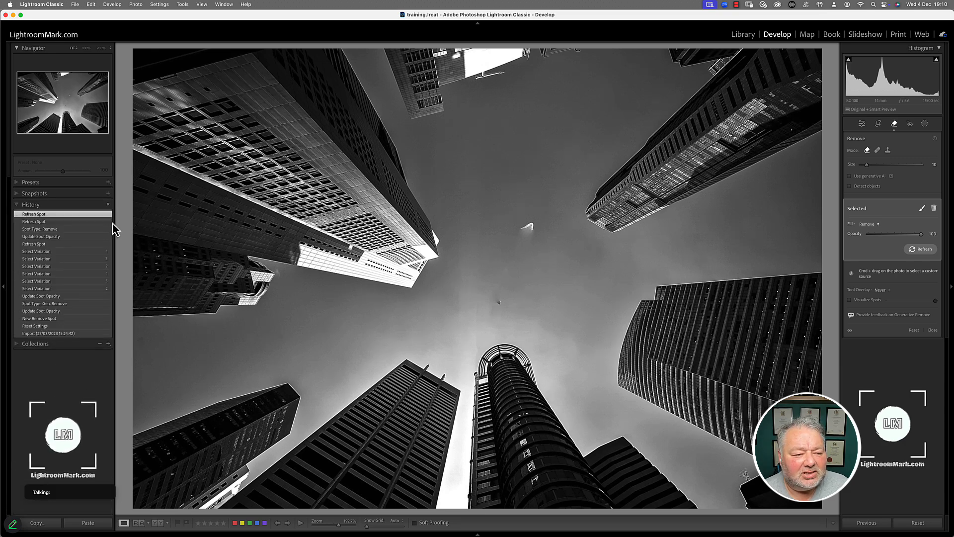
left_click(107, 204)
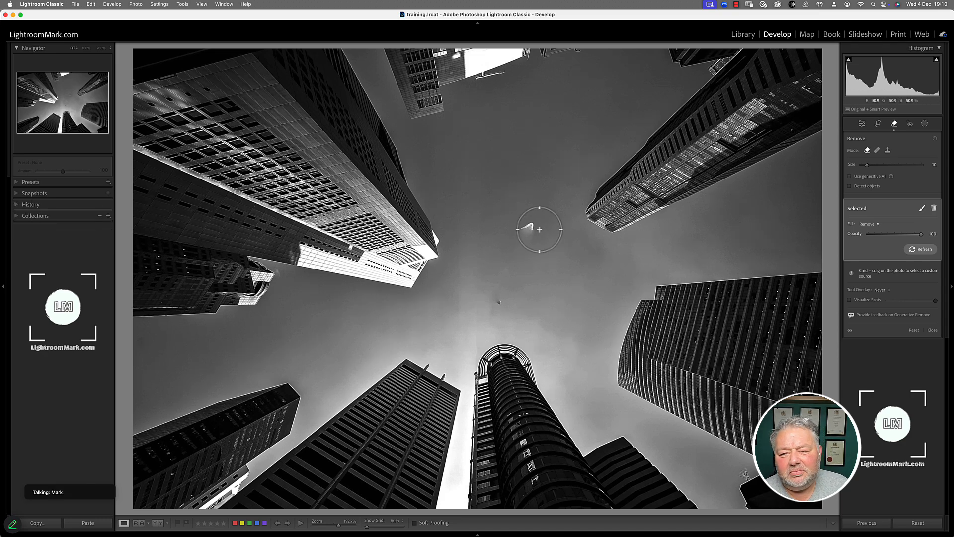
Reset the old removal, enable Use generative AI and Detect objects, and brush over the airplane.
left_click(914, 331)
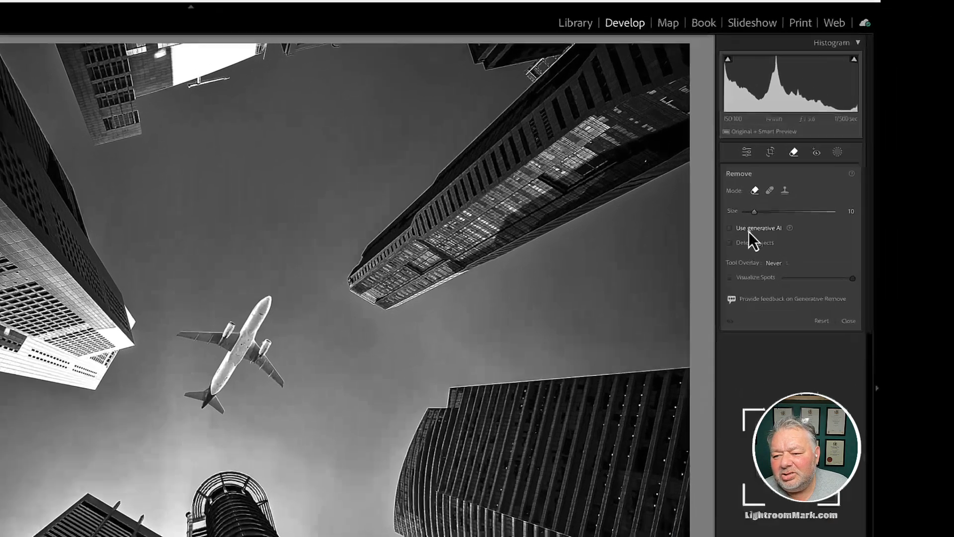
left_click(850, 175)
left_click(864, 187)
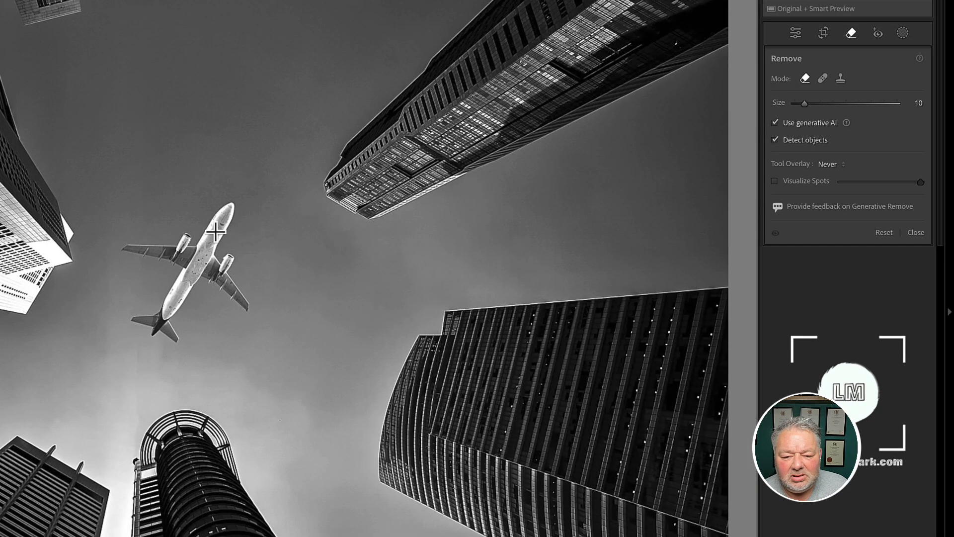
mouse_move(217, 229)
left_mouse_down()
mouse_move(197, 255)
mouse_move(127, 244)
mouse_move(176, 243)
mouse_move(186, 266)
mouse_move(166, 309)
mouse_move(152, 323)
mouse_move(139, 318)
mouse_move(167, 316)
mouse_move(177, 336)
mouse_move(186, 295)
mouse_move(222, 253)
mouse_move(221, 281)
mouse_move(247, 299)
mouse_move(237, 305)
mouse_move(190, 266)
left_mouse_up()
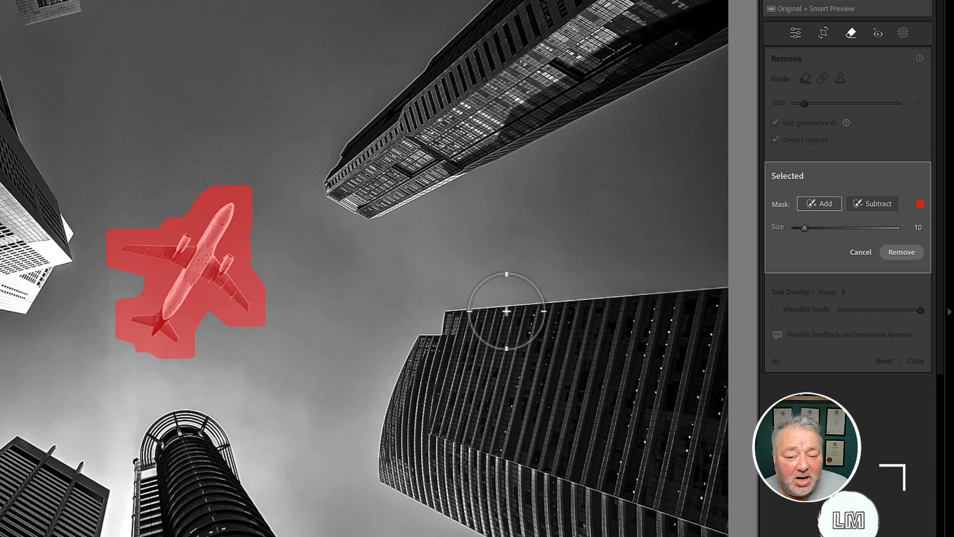
Trim the mask off the plane's lower right, extend it over the right wing, and remove the airplane.
left_click(887, 205)
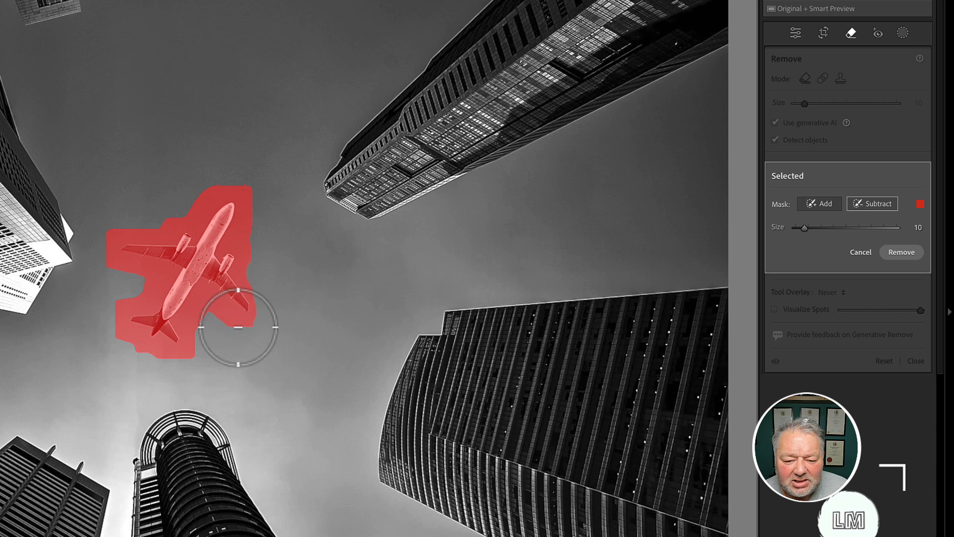
mouse_move(239, 327)
left_mouse_down()
mouse_move(212, 326)
mouse_move(199, 340)
mouse_move(203, 361)
left_mouse_up()
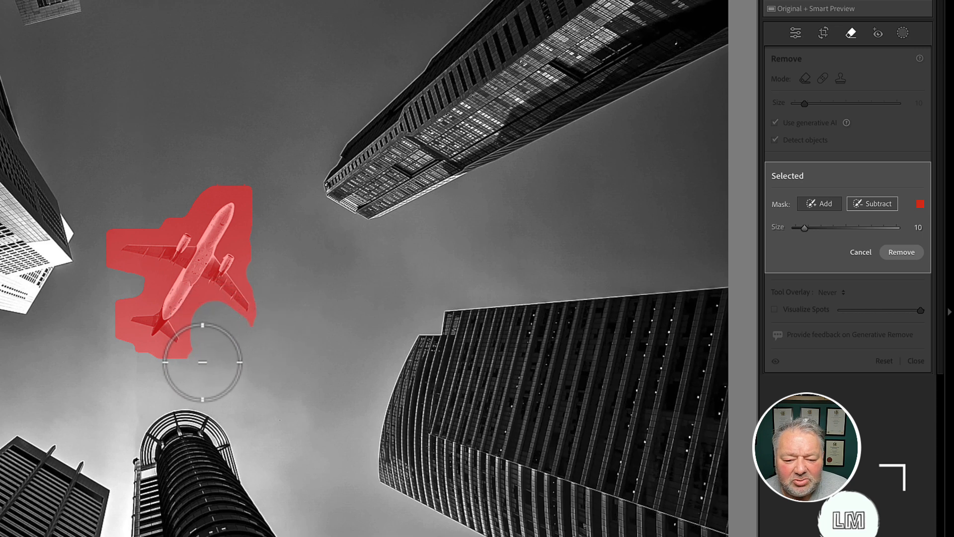
left_click(820, 204)
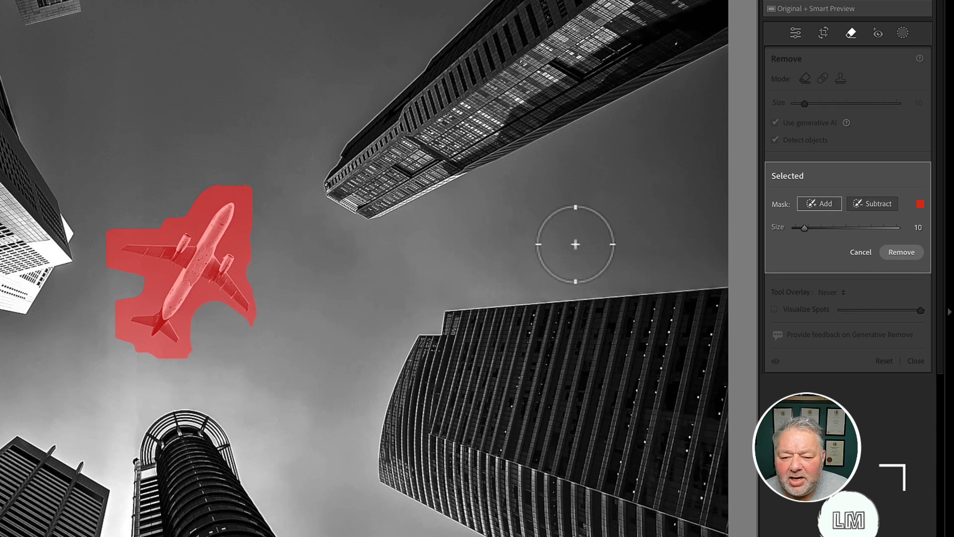
mouse_move(250, 272)
left_mouse_down()
mouse_move(257, 309)
mouse_move(243, 321)
mouse_move(214, 307)
mouse_move(200, 320)
mouse_move(258, 286)
left_mouse_up()
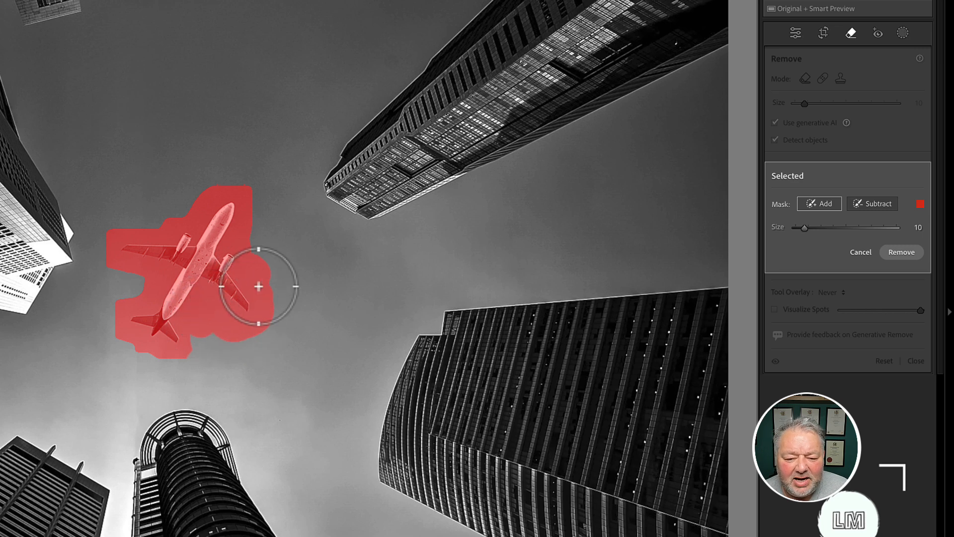
left_click(901, 252)
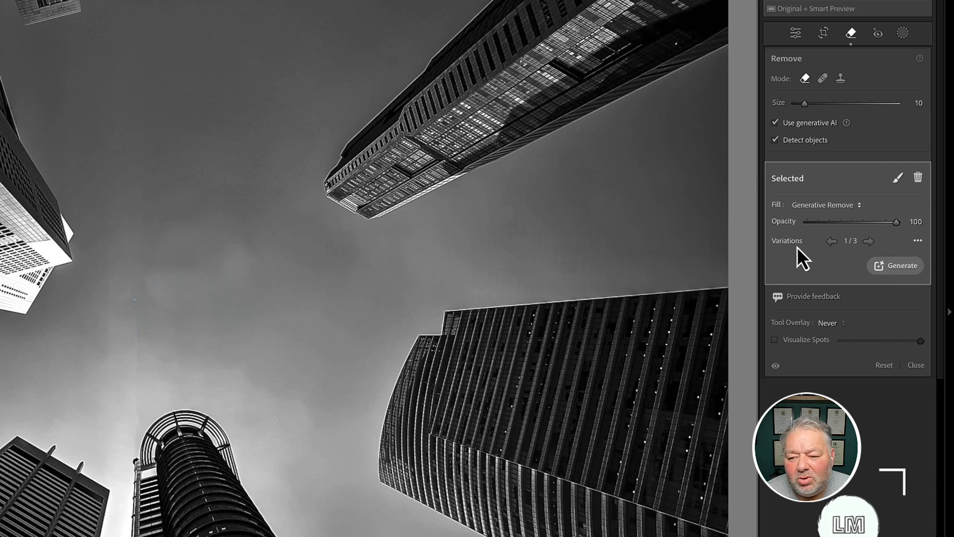
Generate a fresh set of fill variations, choose variation 3/3, and close the Remove tool.
left_click(868, 241)
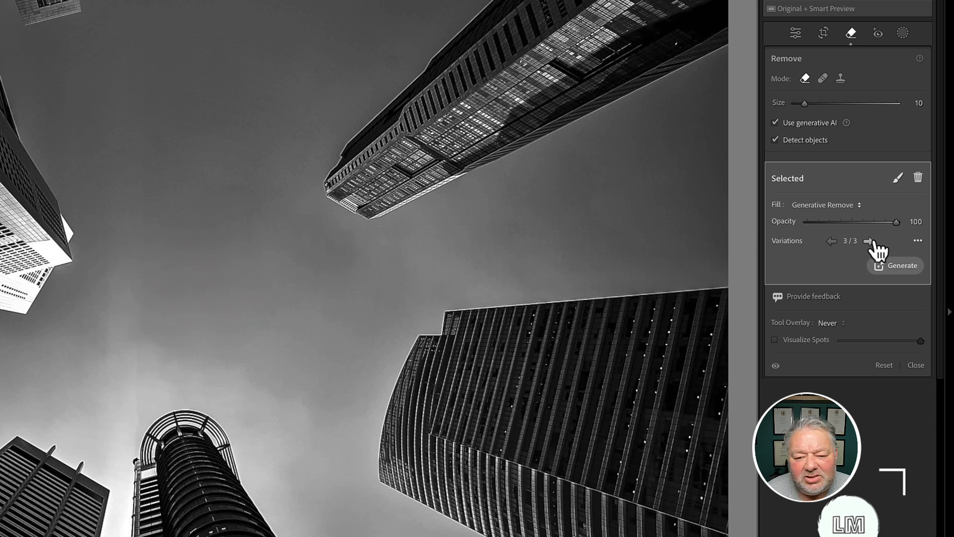
left_click(903, 268)
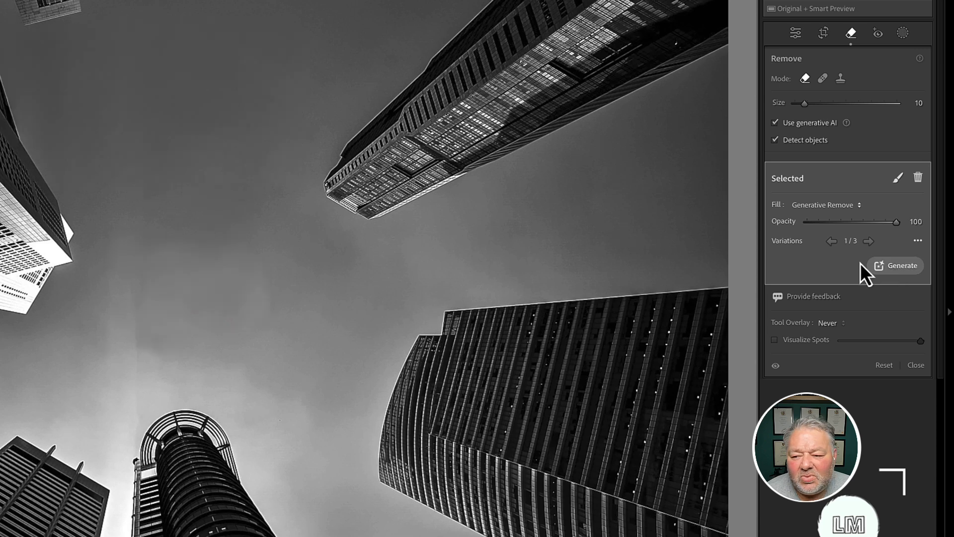
left_click(867, 242)
left_click(868, 243)
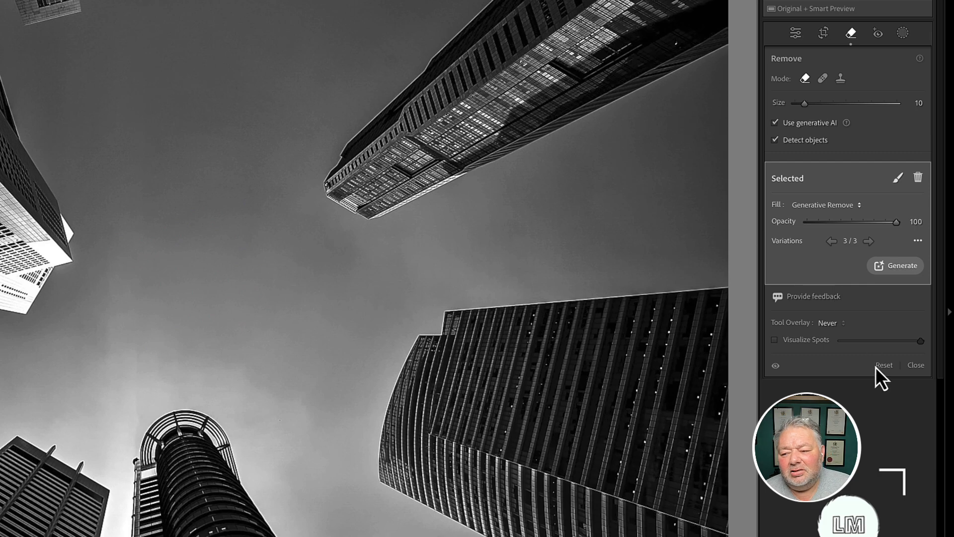
left_click(916, 365)
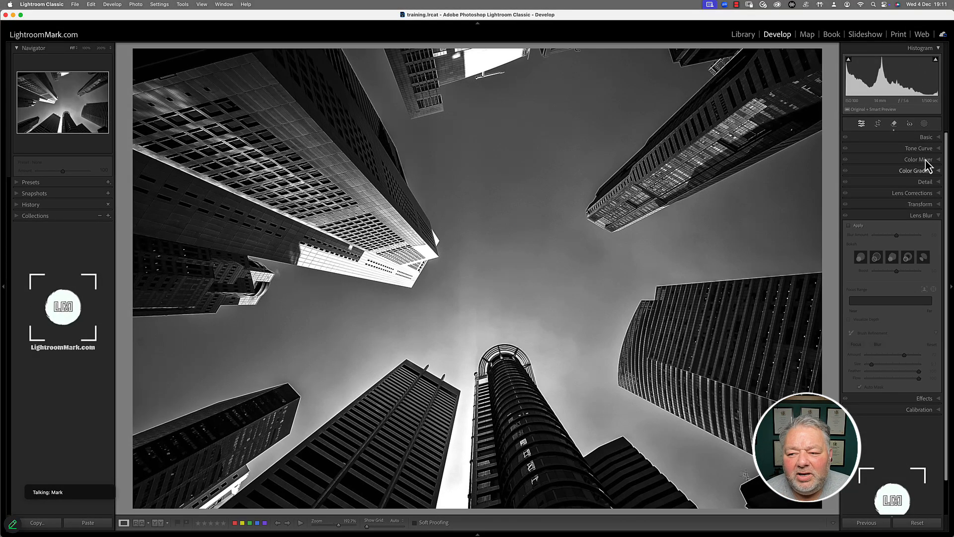
Reopen the Remove tool with Use generative AI and Detect objects unchecked.
left_click(894, 125)
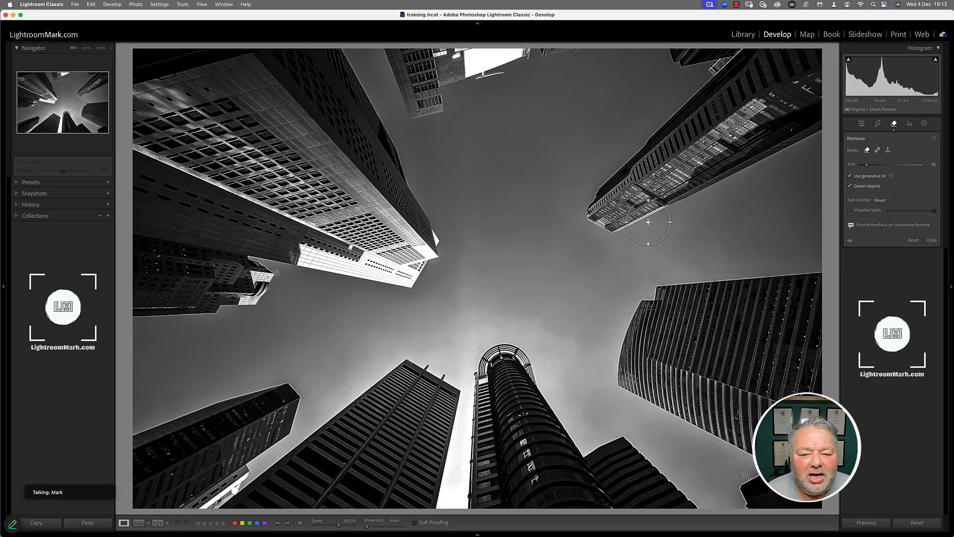
left_click(868, 188)
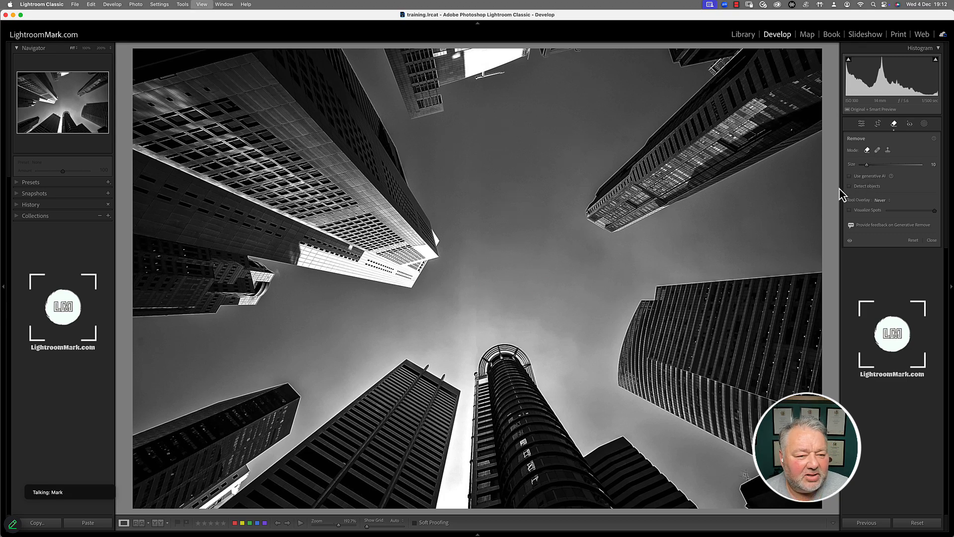
Select the beach selfie IMG_2917.HEIC in the grid and open it in Develop.
key("g")
left_click(327, 121)
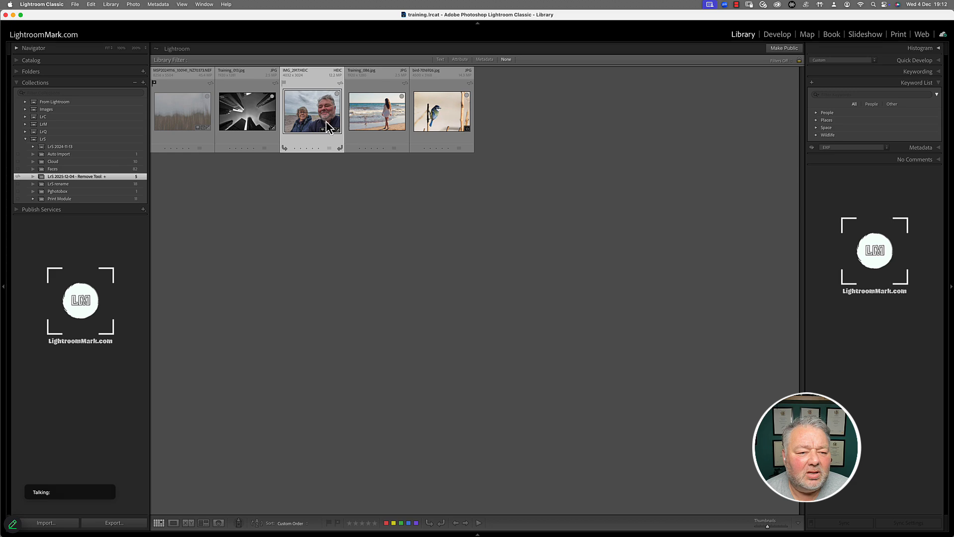
double_click(324, 117)
key("g")
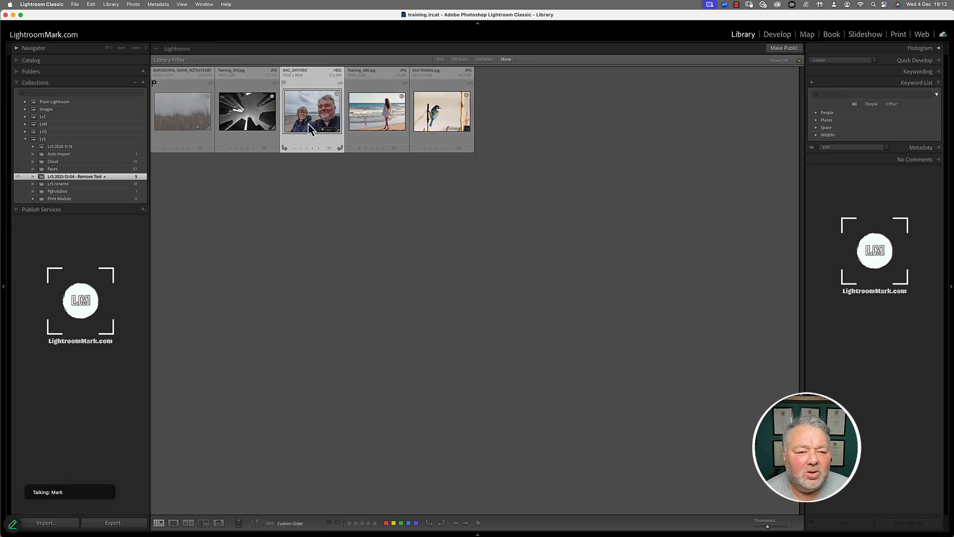
key("e")
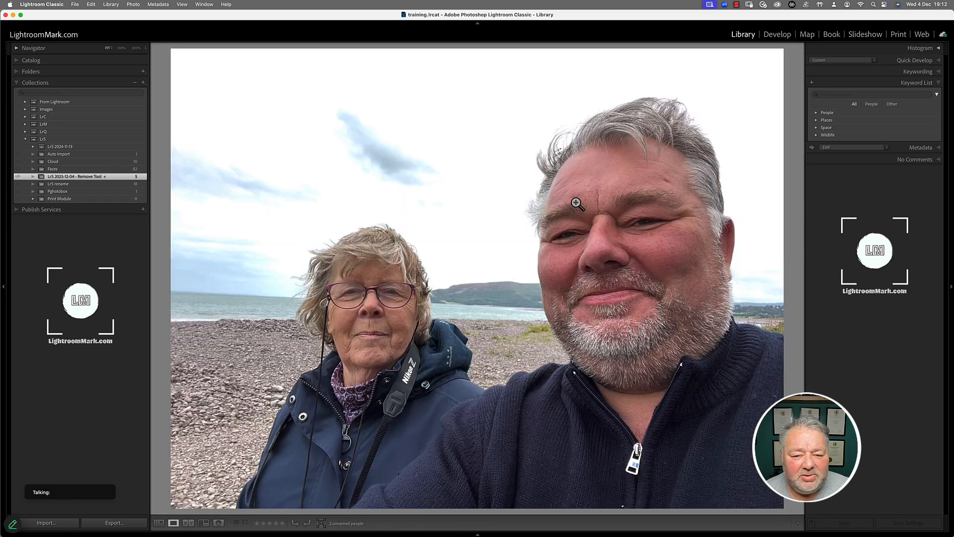
key("d")
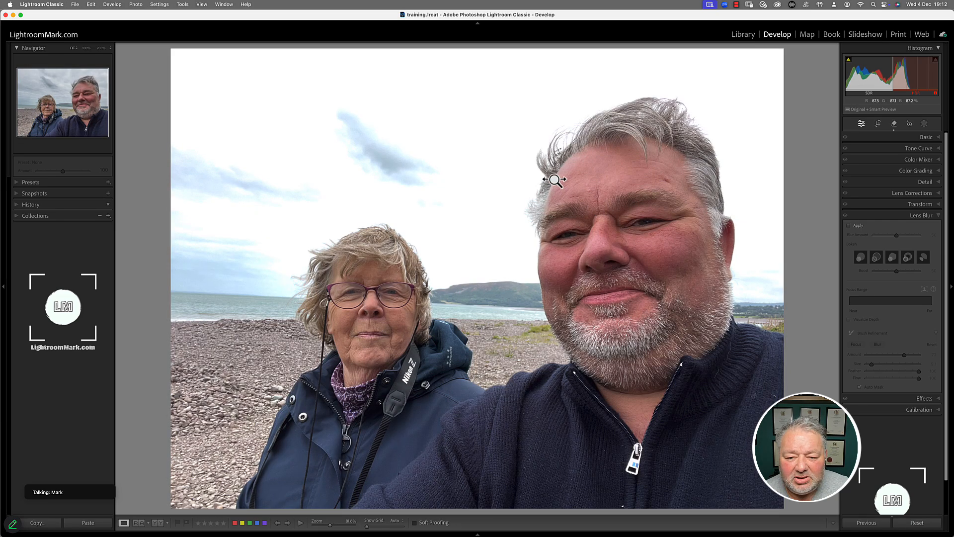
Zoom in and pan to the blemish on the man's forehead.
left_click_drag(571, 191, 694, 192)
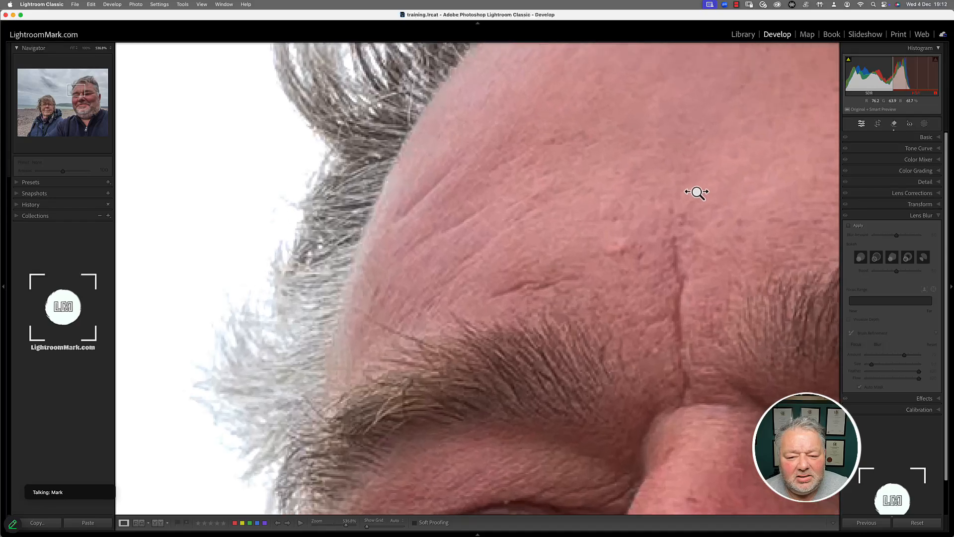
left_click_drag(659, 253, 330, 241)
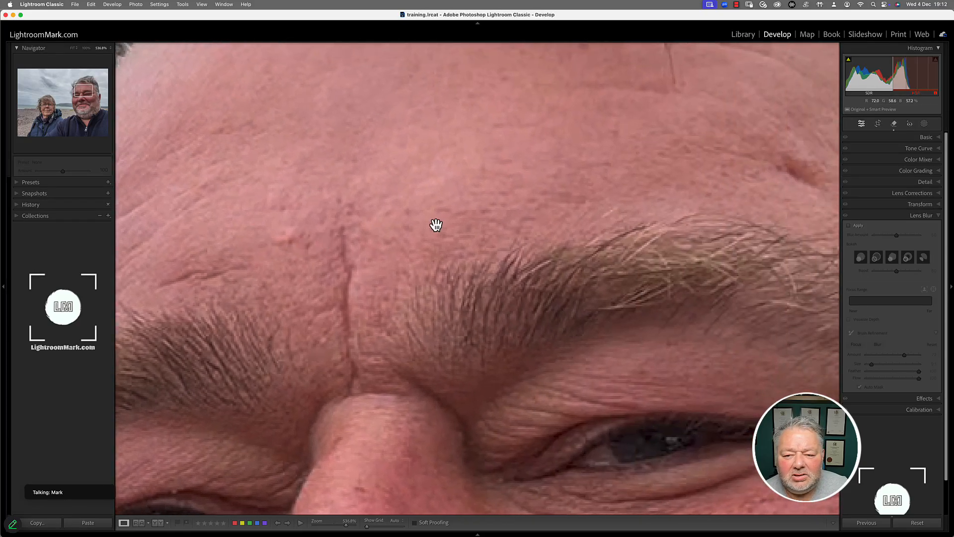
left_click_drag(609, 219, 418, 232)
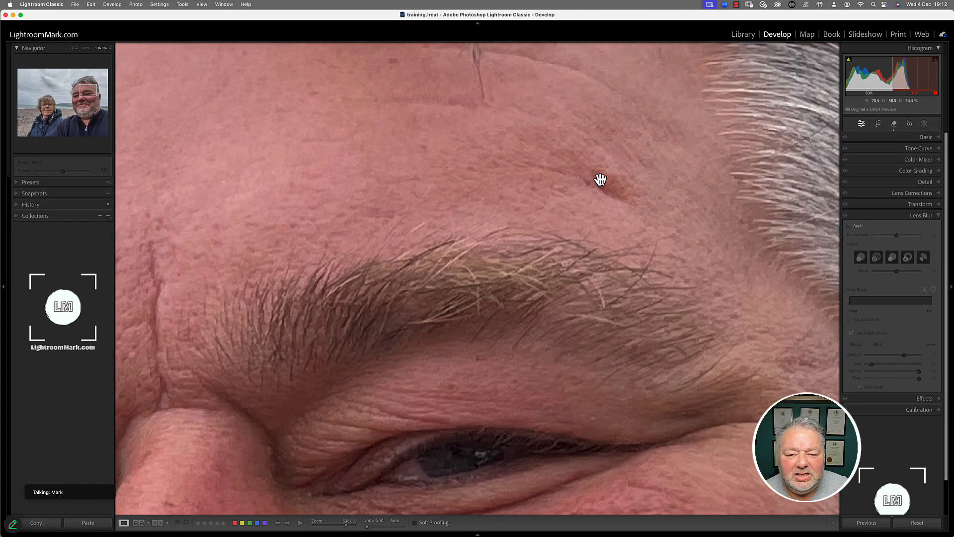
left_click_drag(593, 238, 562, 298)
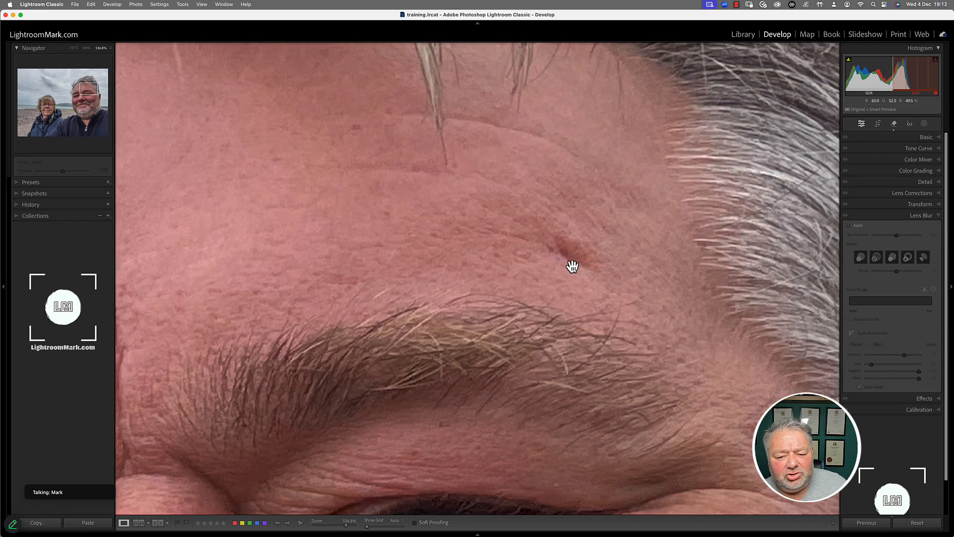
Heal away the raised red blemish above the man's eyebrow using the Remove tool in Heal mode.
left_click(894, 125)
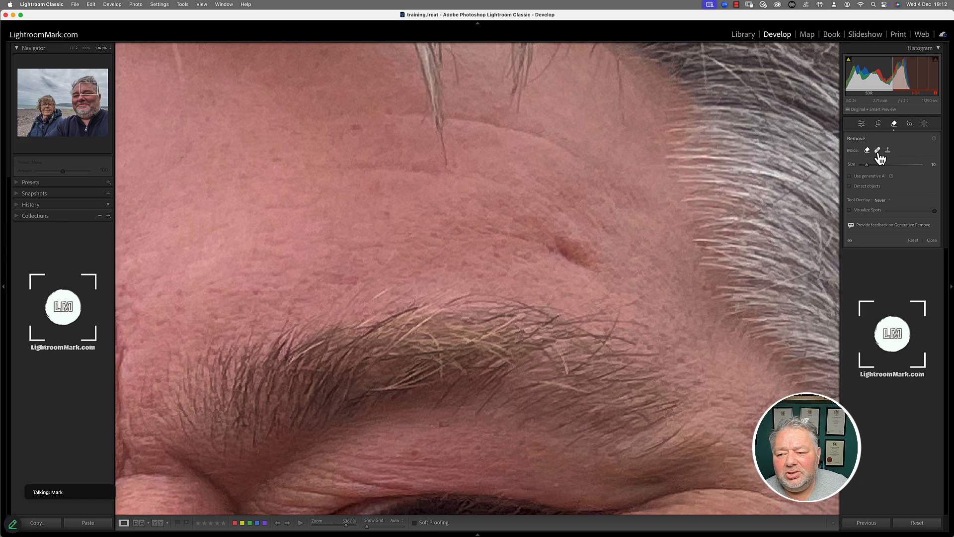
left_click(877, 150)
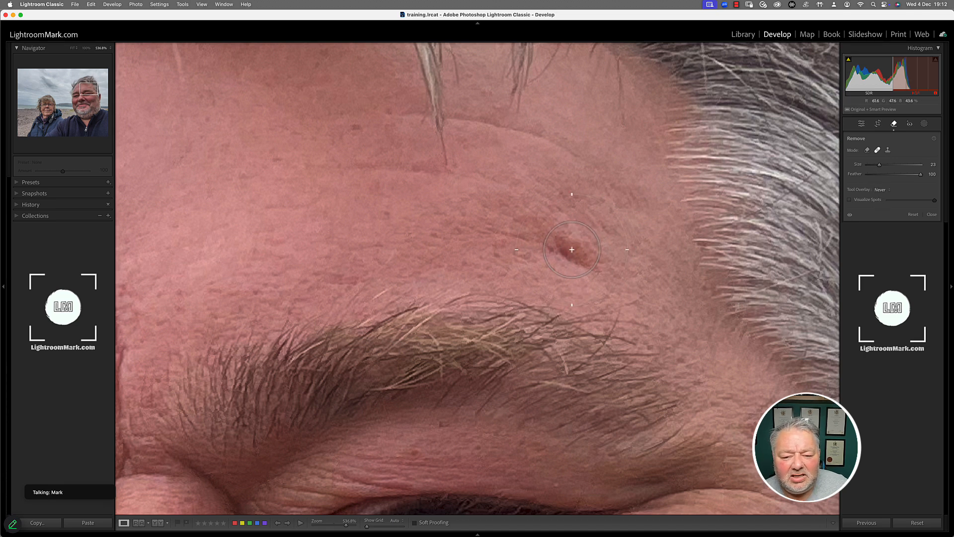
left_click_drag(573, 250, 591, 255)
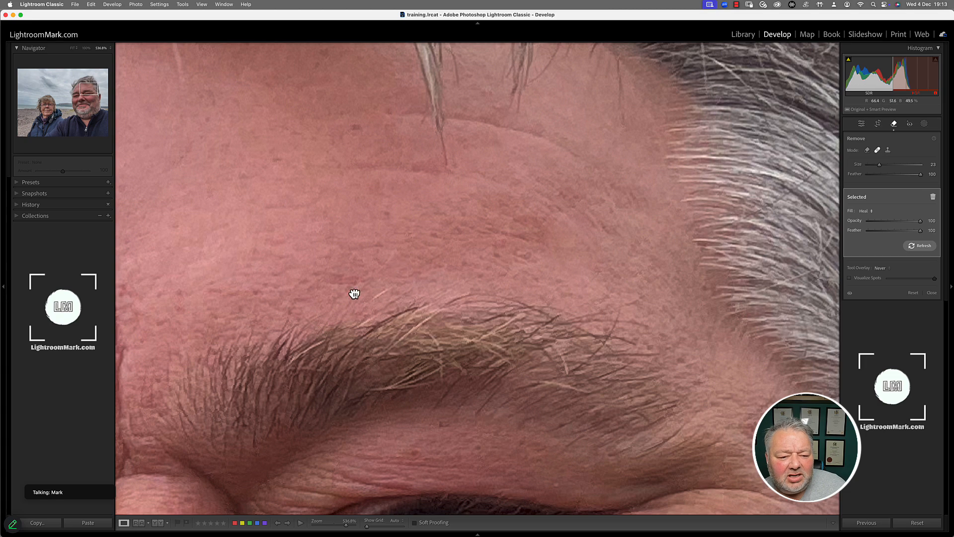
left_click_drag(353, 292, 649, 196)
At brush size 18, heal the small forehead spot, then reduce the brush size to 14.
left_click_drag(416, 221, 450, 221)
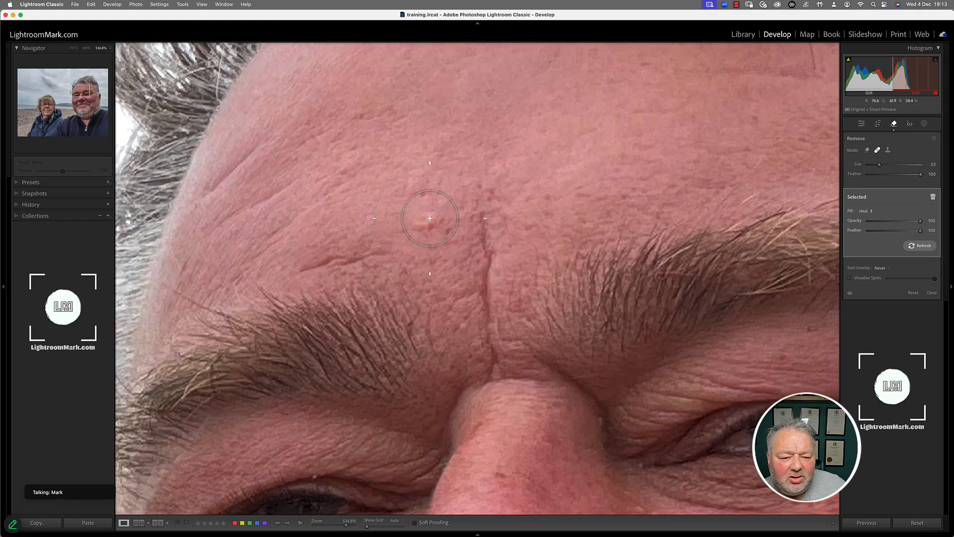
left_click_drag(876, 164, 873, 165)
left_click_drag(426, 218, 422, 217)
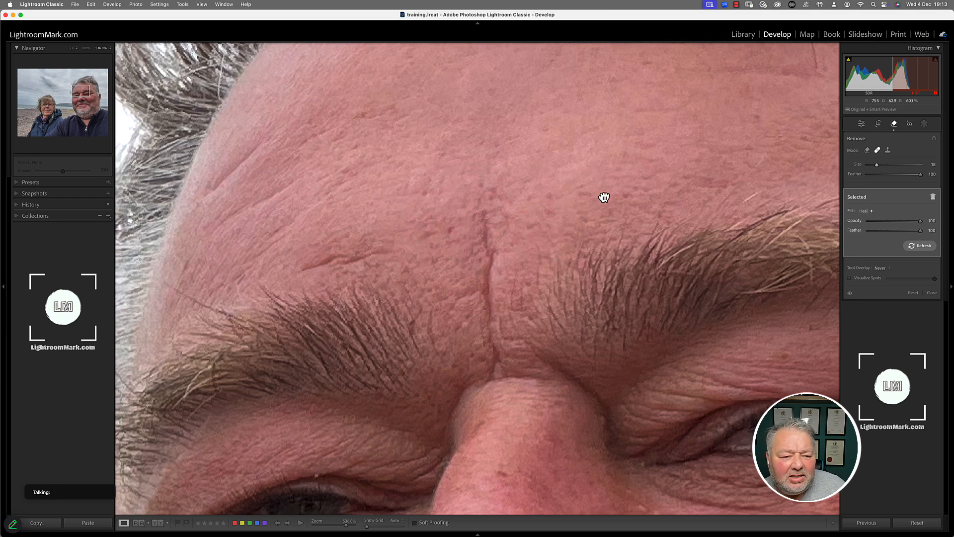
left_click_drag(604, 197, 630, 177)
left_click_drag(341, 160, 402, 110)
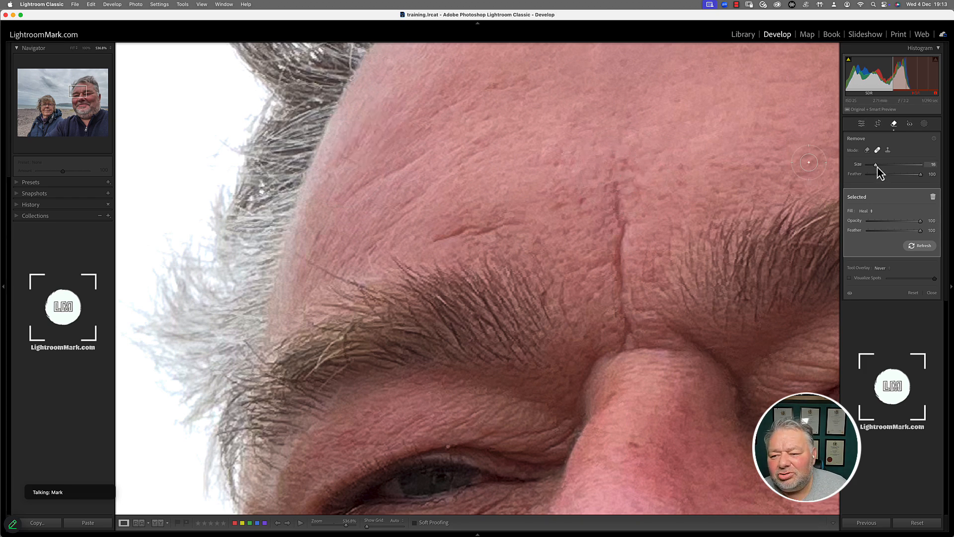
left_click_drag(875, 168, 874, 168)
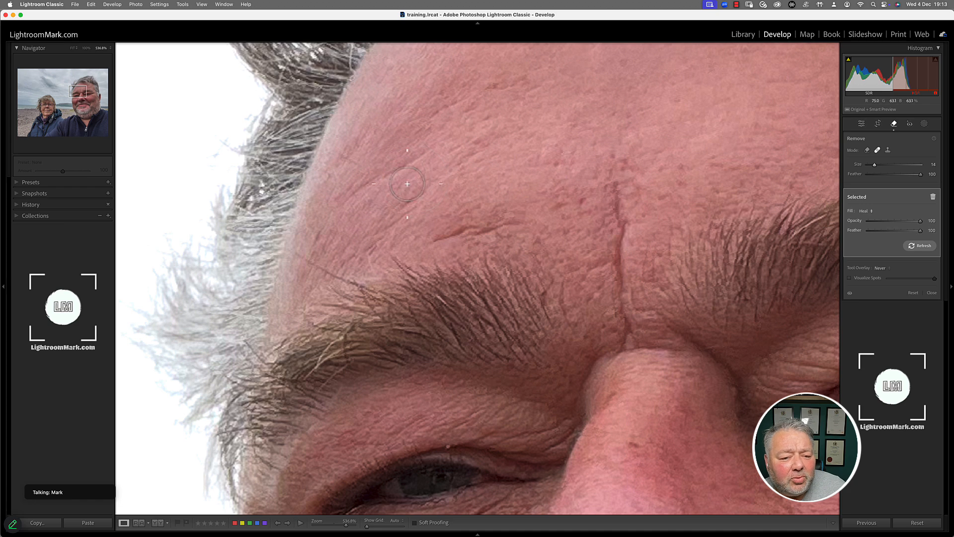
Heal the vertical frown line between the brows, redoing the stroke, then return to the Library grid.
left_click_drag(438, 239, 514, 212)
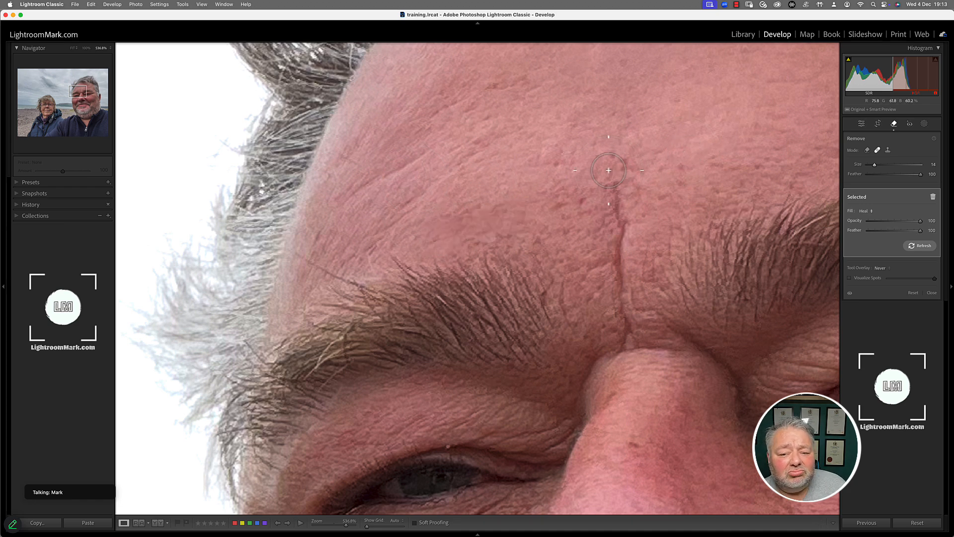
key("space")
mouse_move(643, 174)
left_mouse_down()
mouse_move(576, 124)
mouse_move(553, 124)
mouse_move(530, 170)
mouse_move(537, 308)
left_mouse_up()
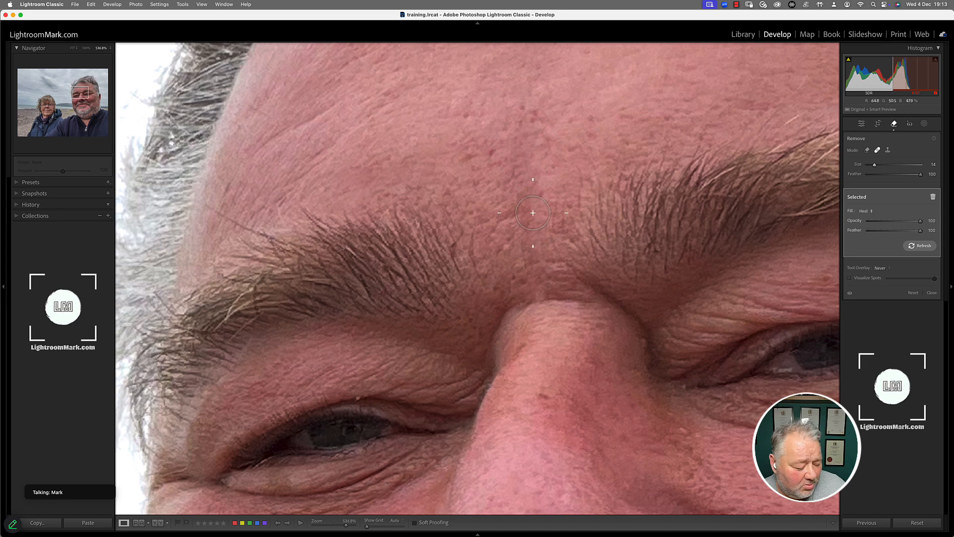
key("super+z")
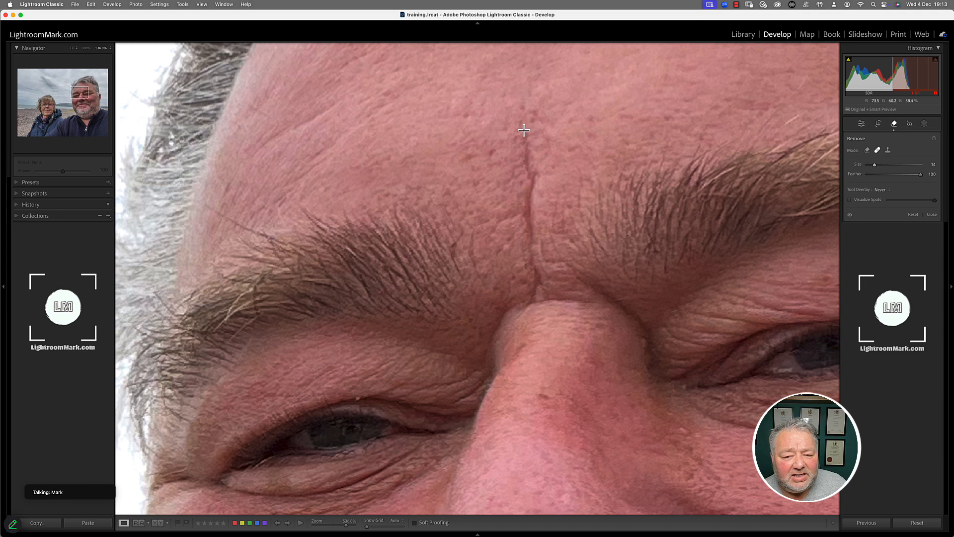
mouse_move(523, 131)
left_mouse_down()
mouse_move(529, 260)
mouse_move(541, 297)
left_mouse_up()
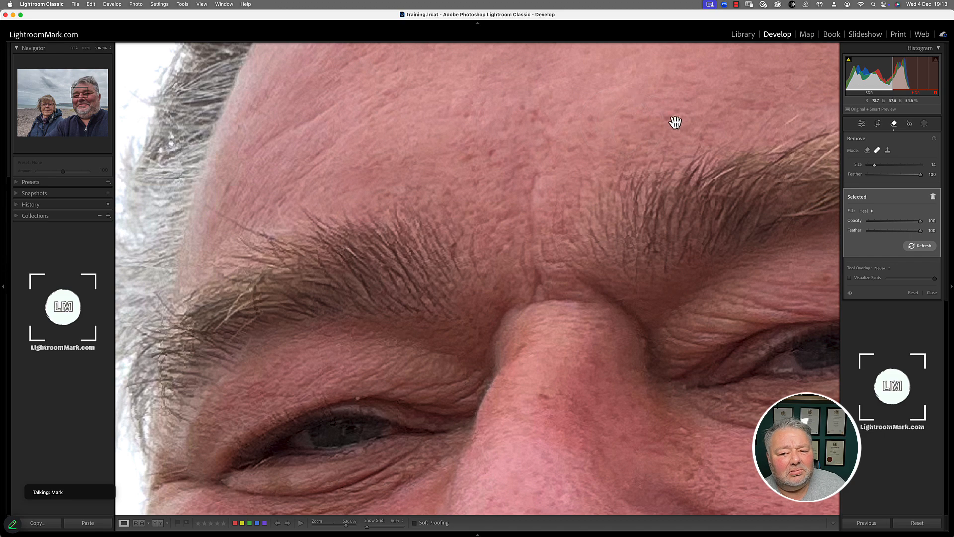
left_click_drag(675, 121, 552, 165)
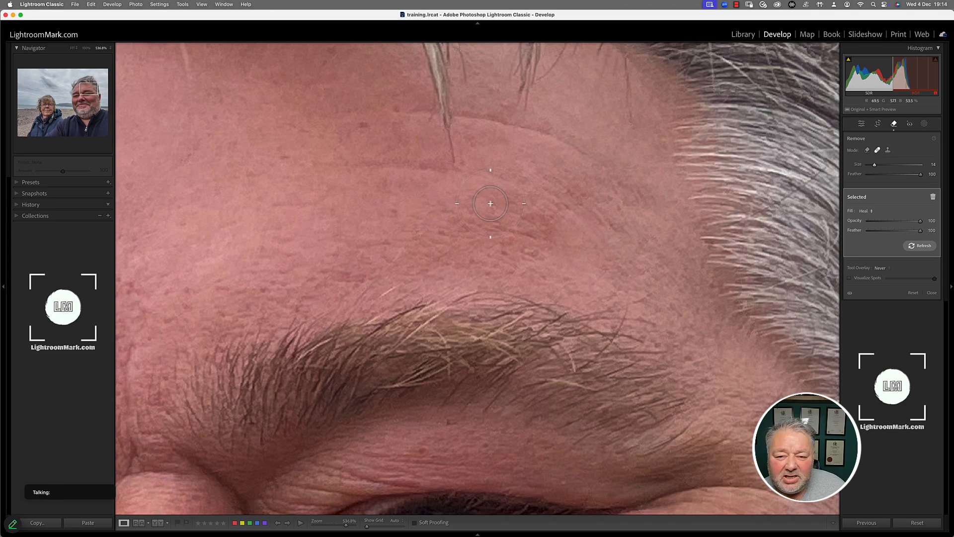
key("g")
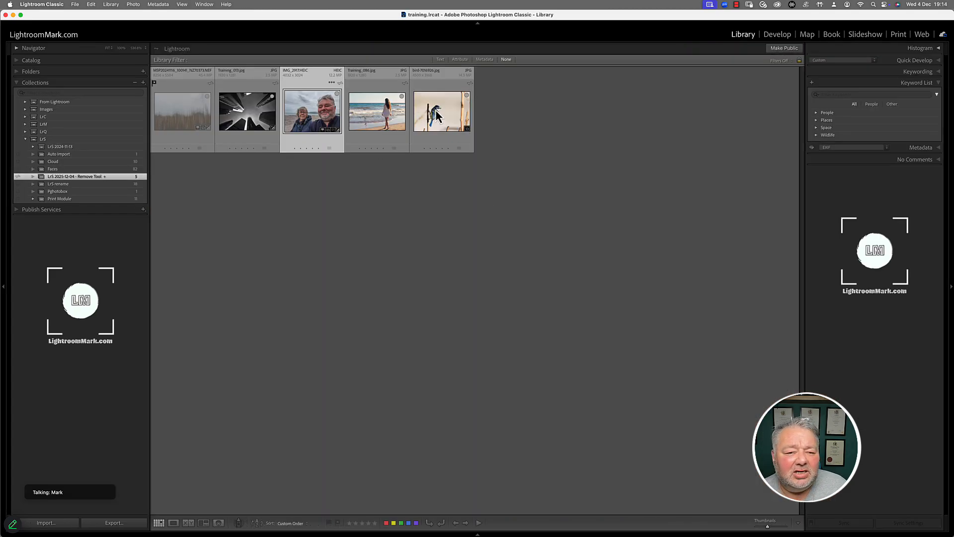
Open Training_086.jpg large, zoom in to inspect the wet-sand reflection, then return to Fit view.
left_click(393, 111)
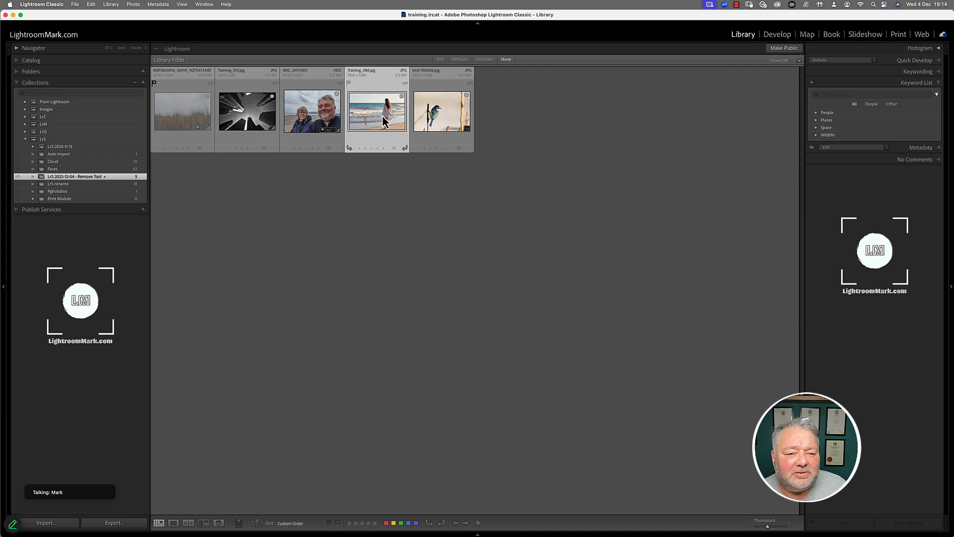
double_click(384, 121)
left_click(449, 172)
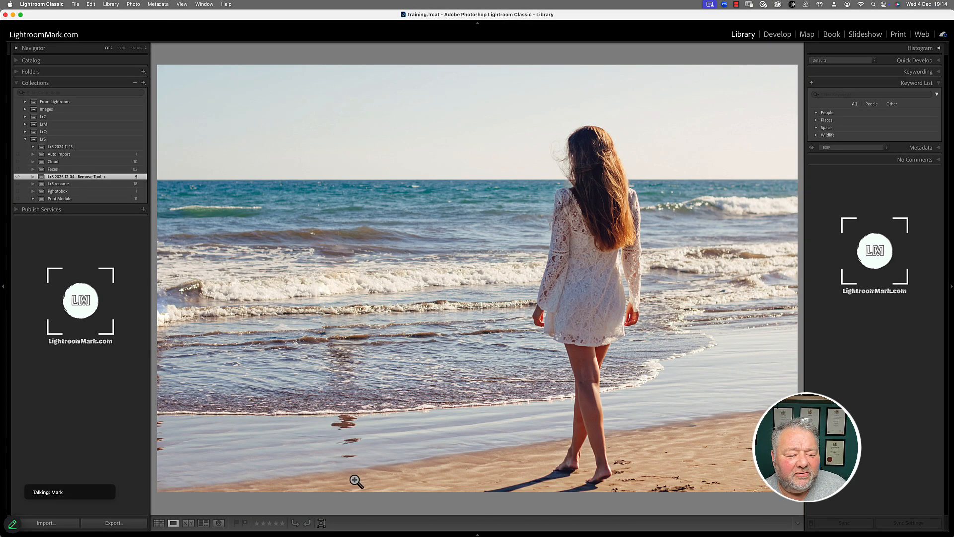
left_click(351, 434)
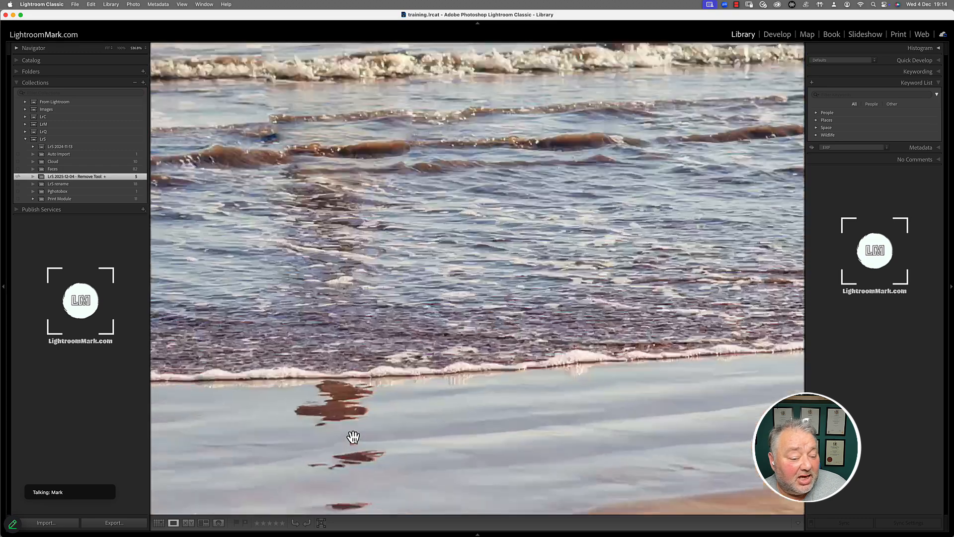
left_click_drag(351, 439, 488, 262)
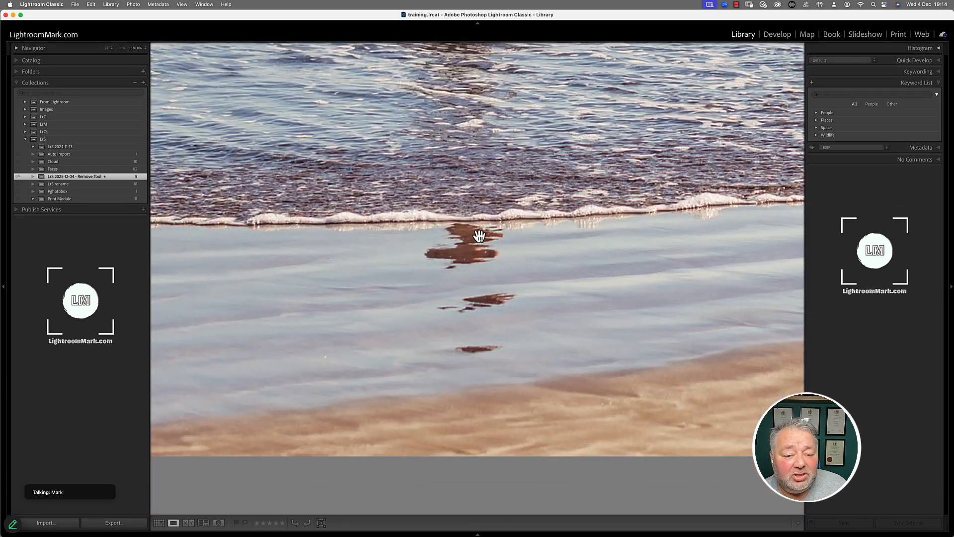
left_click(503, 294)
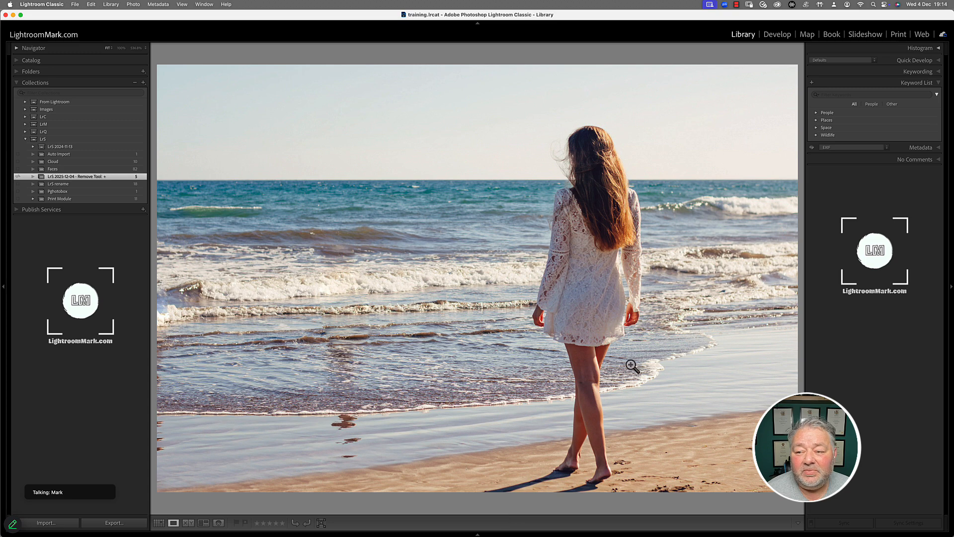
In Develop, clone out the dark reflection speck on the wet sand at brush size 11.
left_click(788, 40)
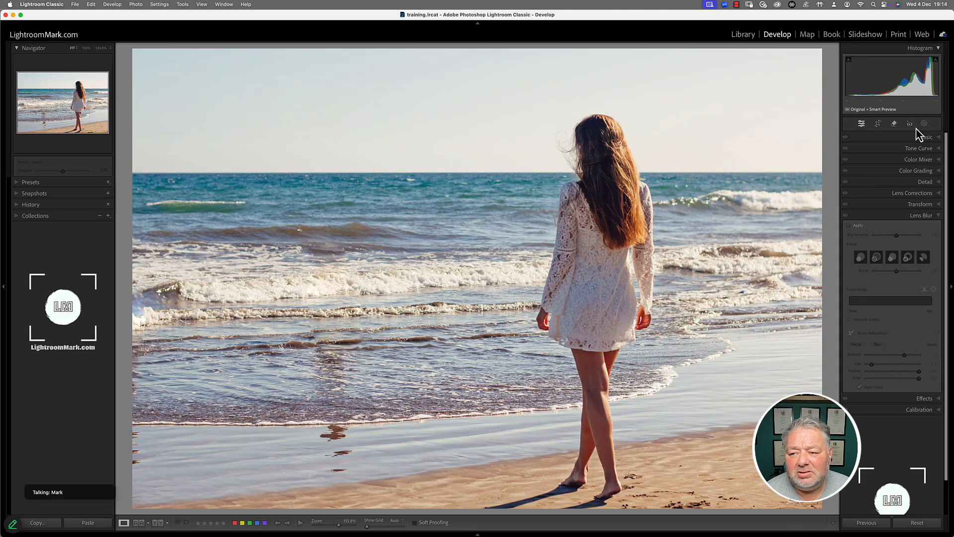
left_click(894, 123)
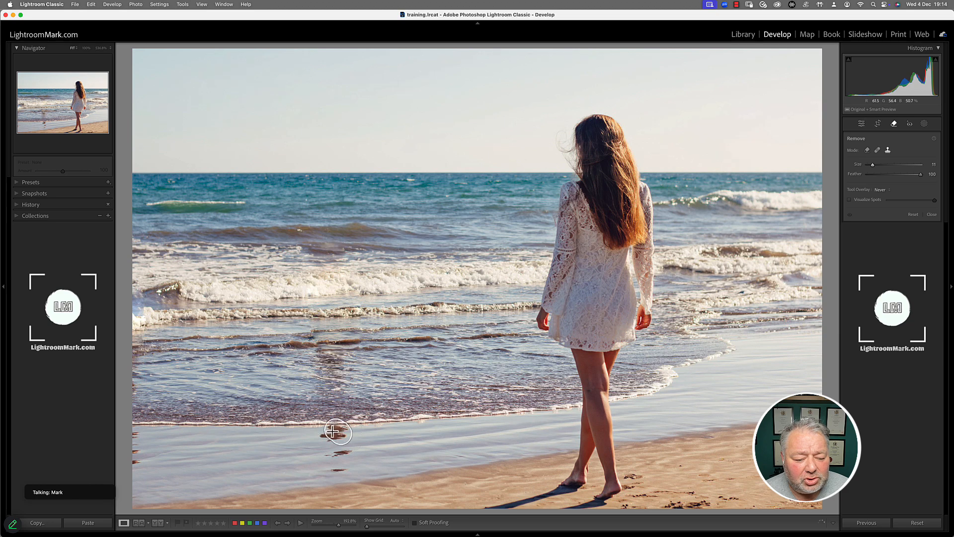
mouse_move(332, 431)
left_mouse_down()
mouse_move(325, 440)
mouse_move(337, 433)
left_mouse_up()
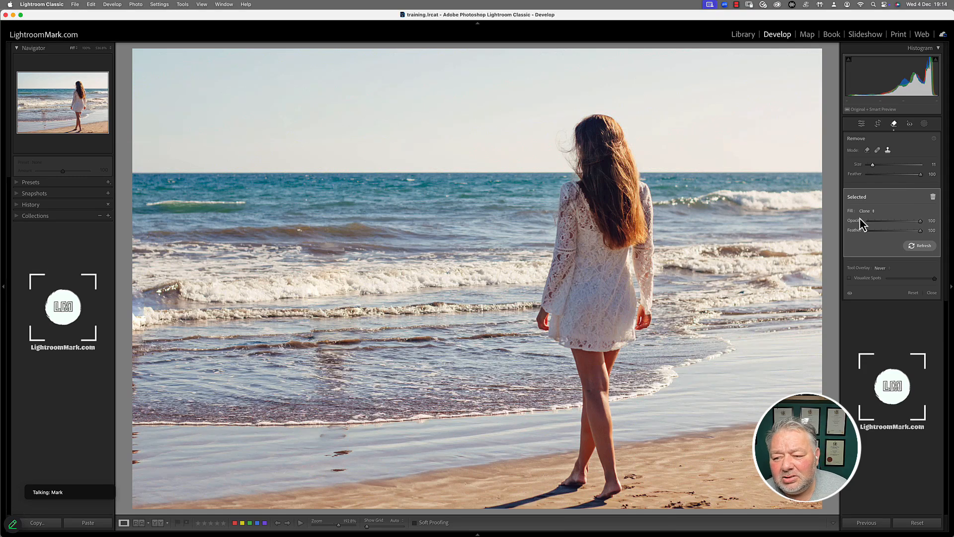
left_click(879, 268)
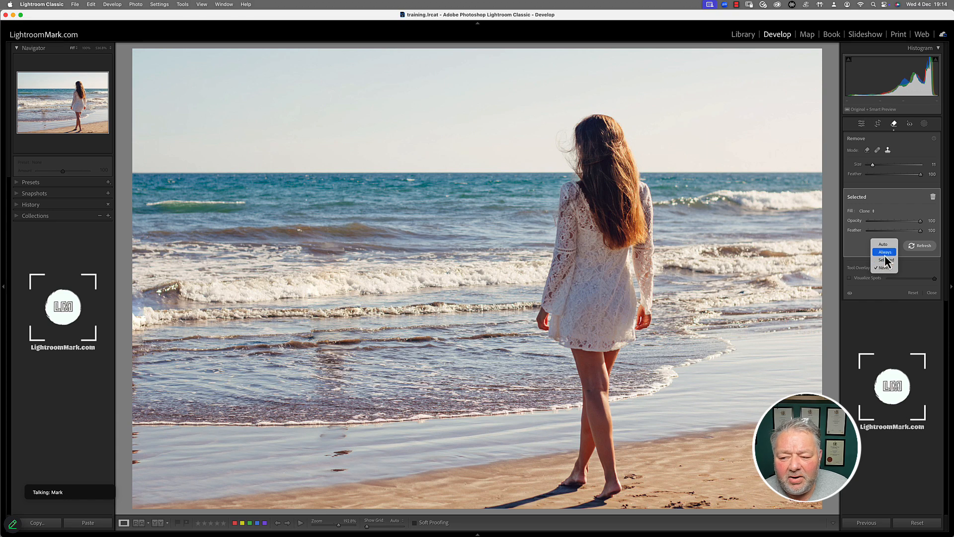
Set spot outlines to always show, try repositioning the clone source and spot, then delete it.
left_click(883, 253)
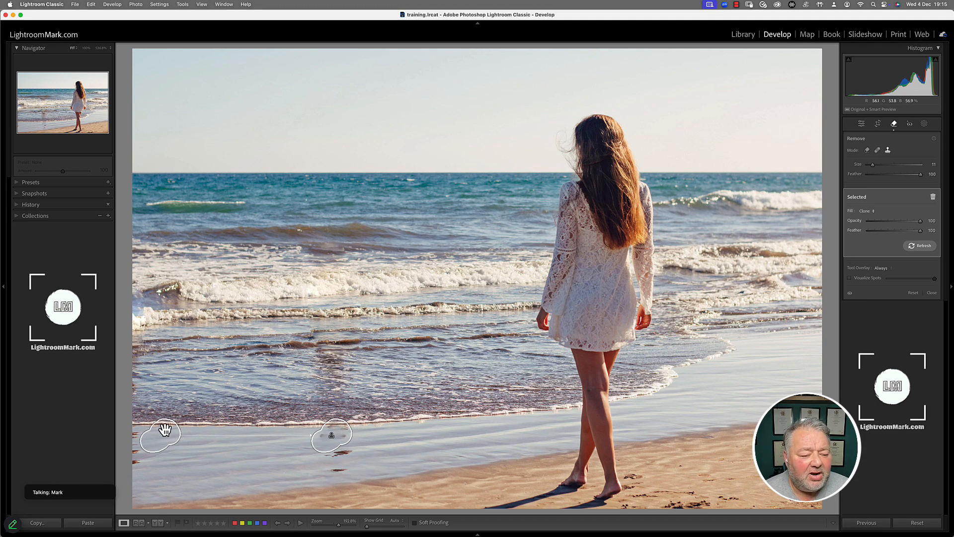
left_click_drag(164, 444, 224, 444)
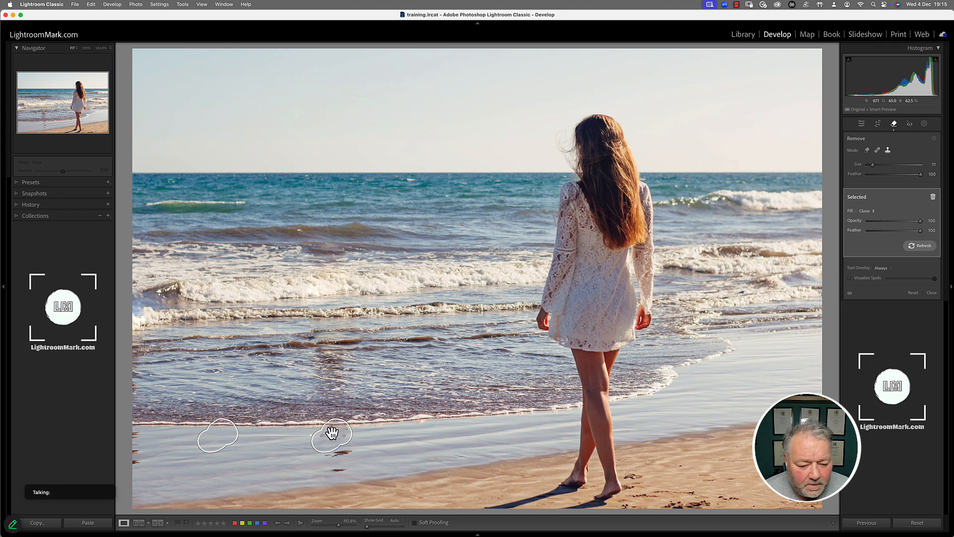
left_click_drag(321, 429, 328, 431)
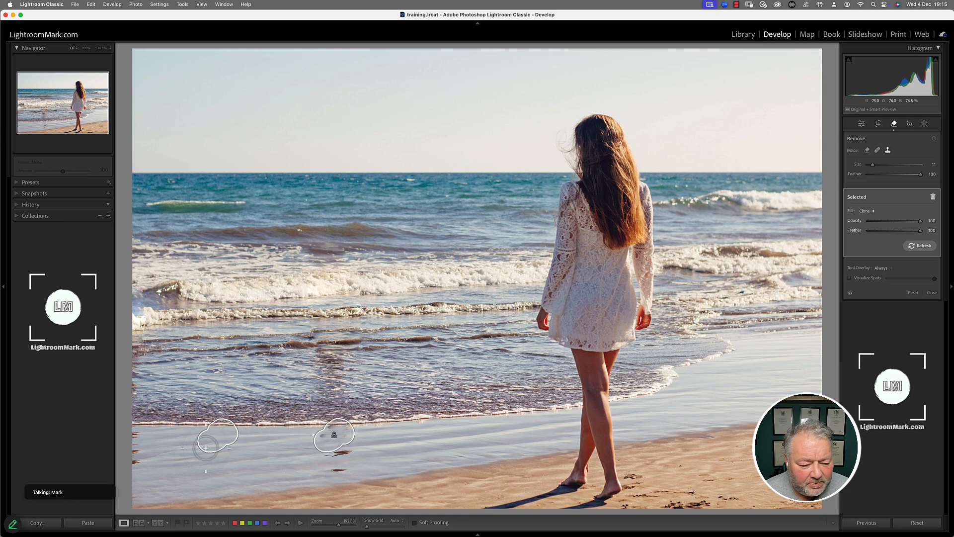
left_click_drag(204, 441, 253, 449)
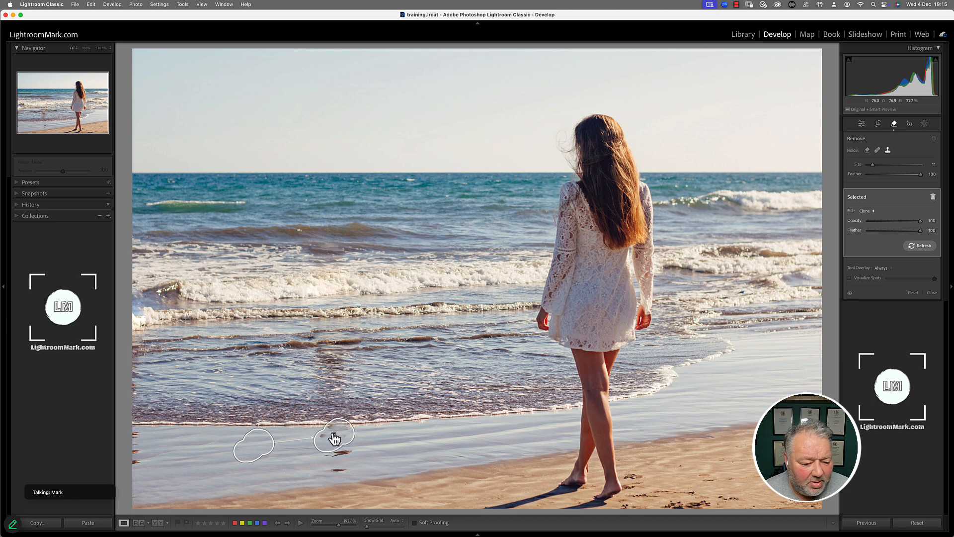
key("Delete")
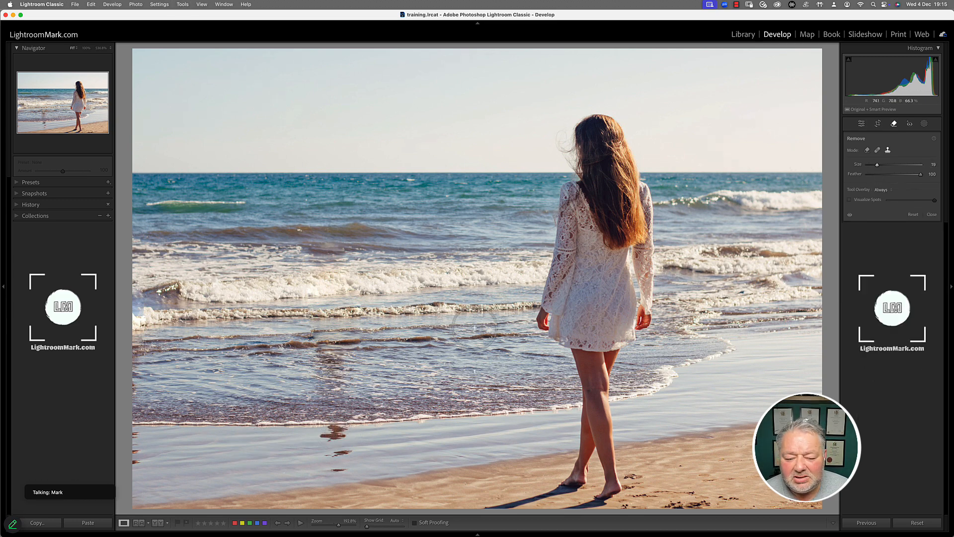
Try a clone spot on the dark sand patch with lower feather and a refreshed source, then delete it.
left_click(341, 438)
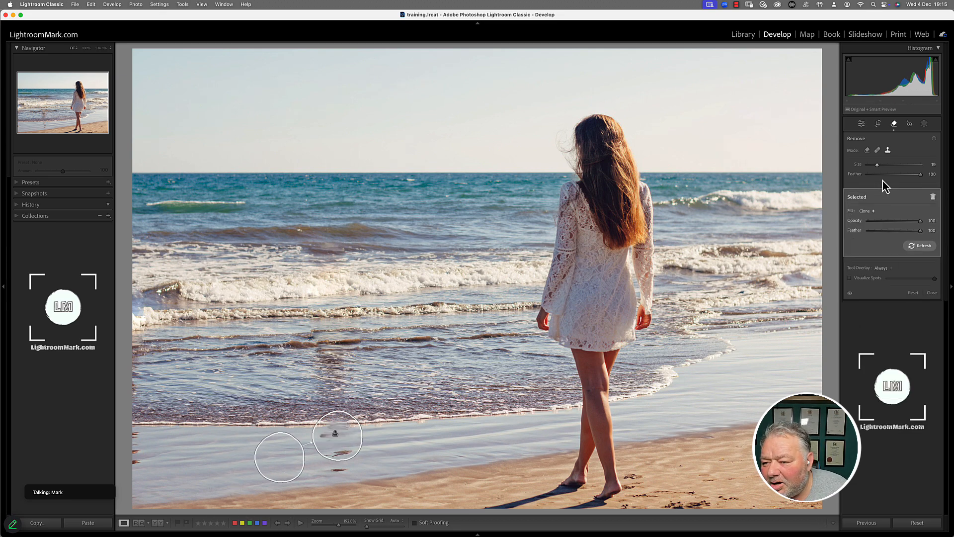
left_click_drag(920, 182, 913, 182)
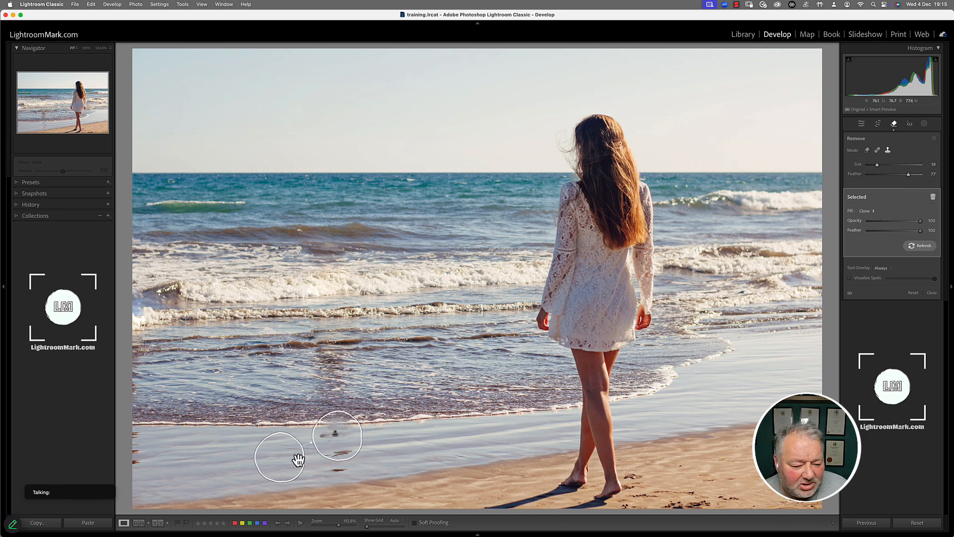
left_click_drag(289, 461, 276, 455)
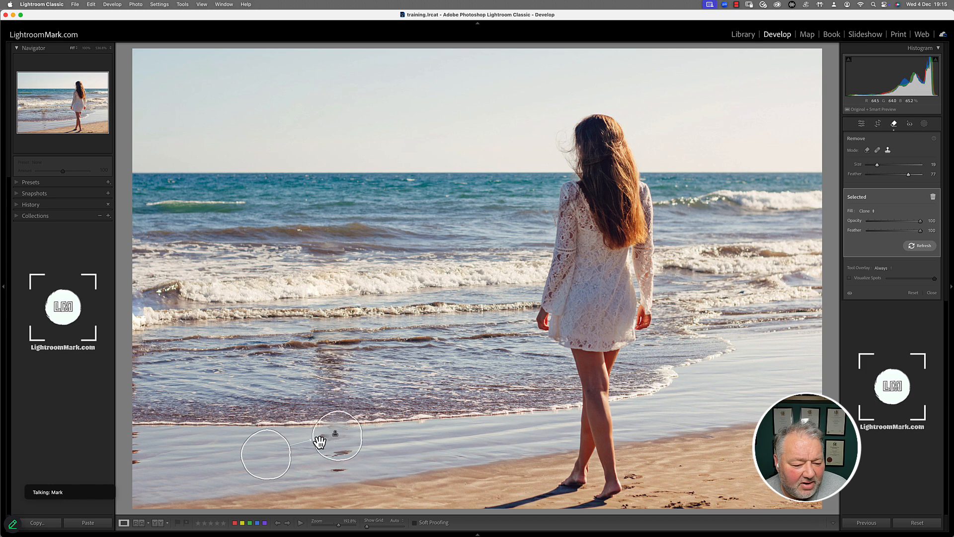
left_click_drag(334, 437, 338, 436)
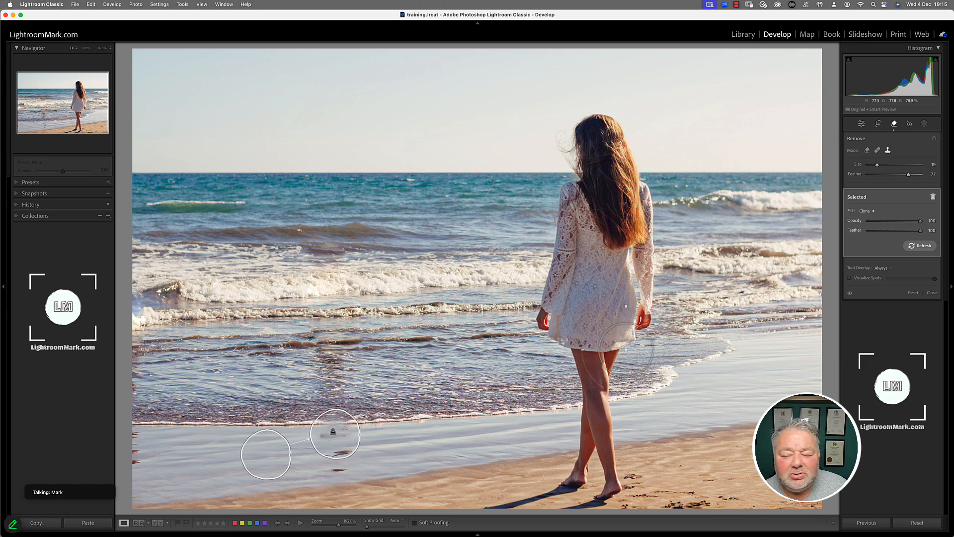
left_click(920, 245)
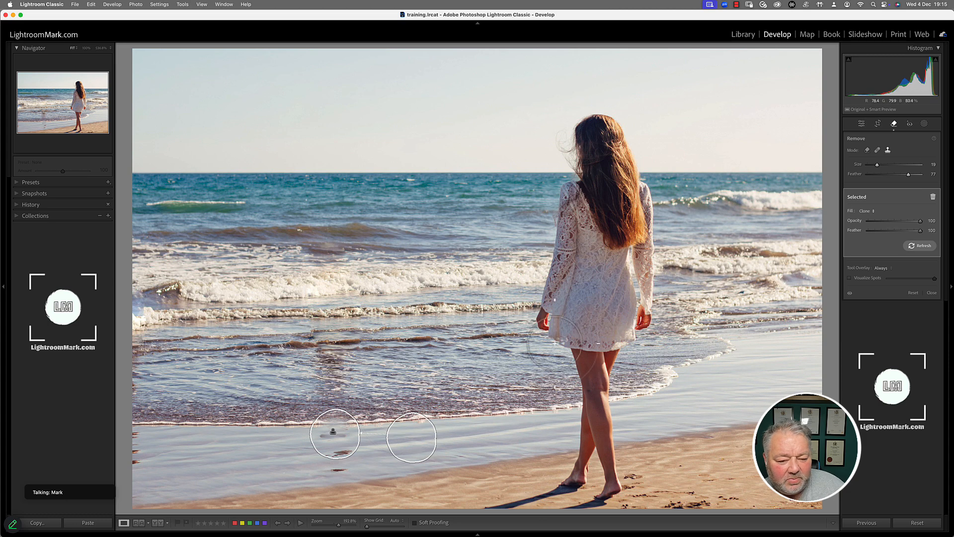
left_click(932, 196)
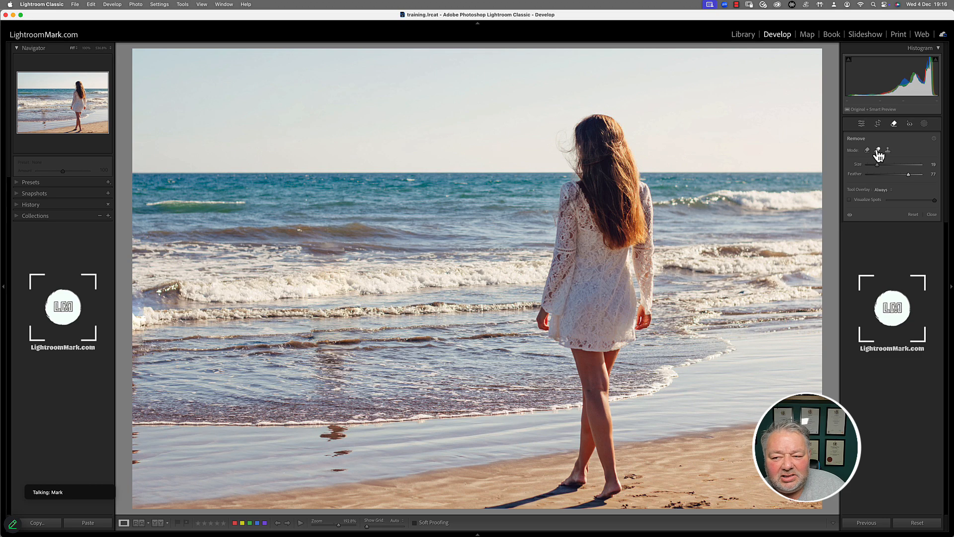
Try a Heal spot on the sand reflection, set Feather to 100, then delete the spot.
left_click(878, 151)
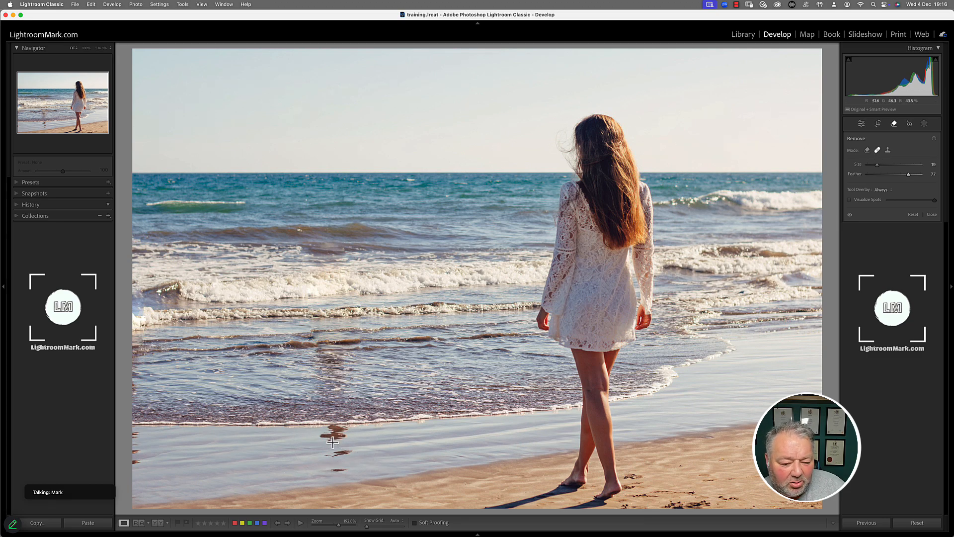
left_click_drag(333, 442, 335, 460)
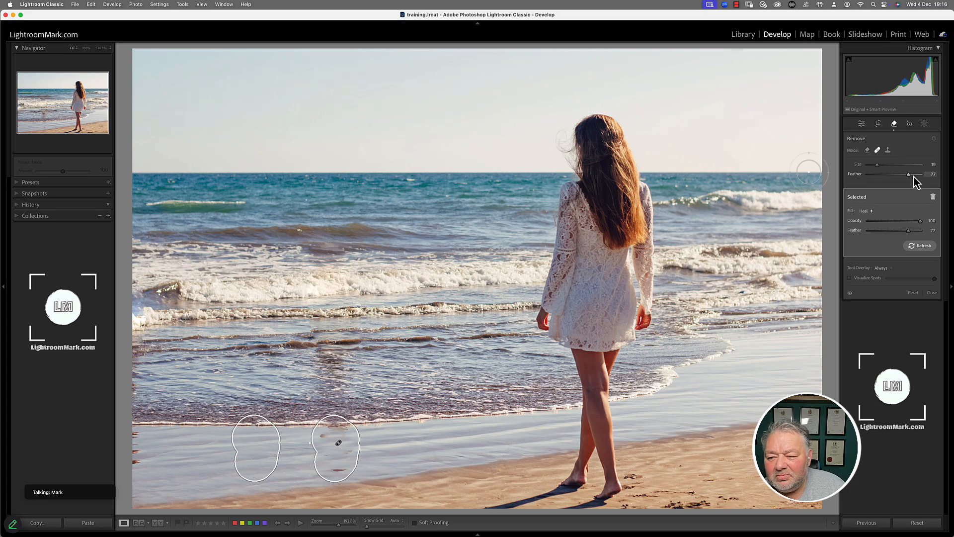
left_click_drag(910, 176, 921, 177)
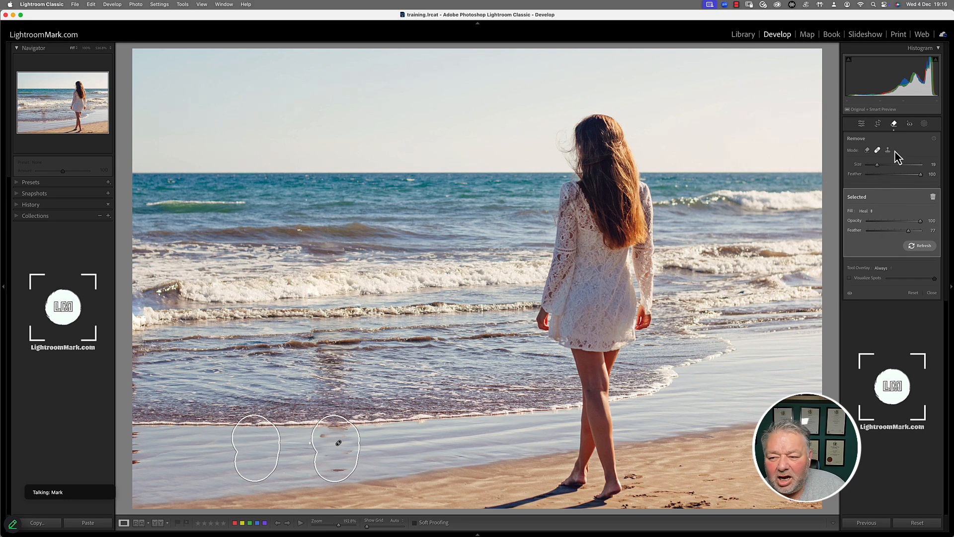
key("Delete")
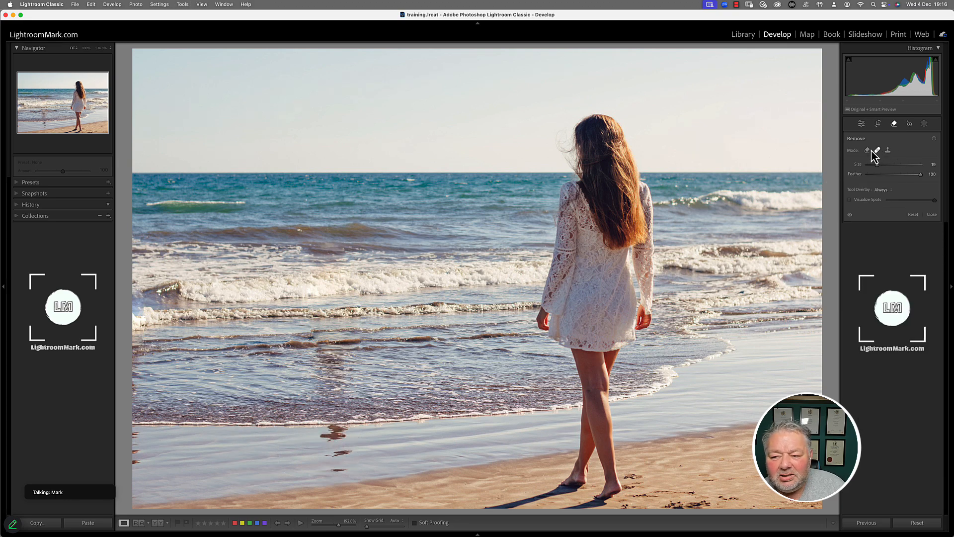
Switch to Content-Aware Remove with Detect objects on and a smaller brush size of 5.
left_click(868, 151)
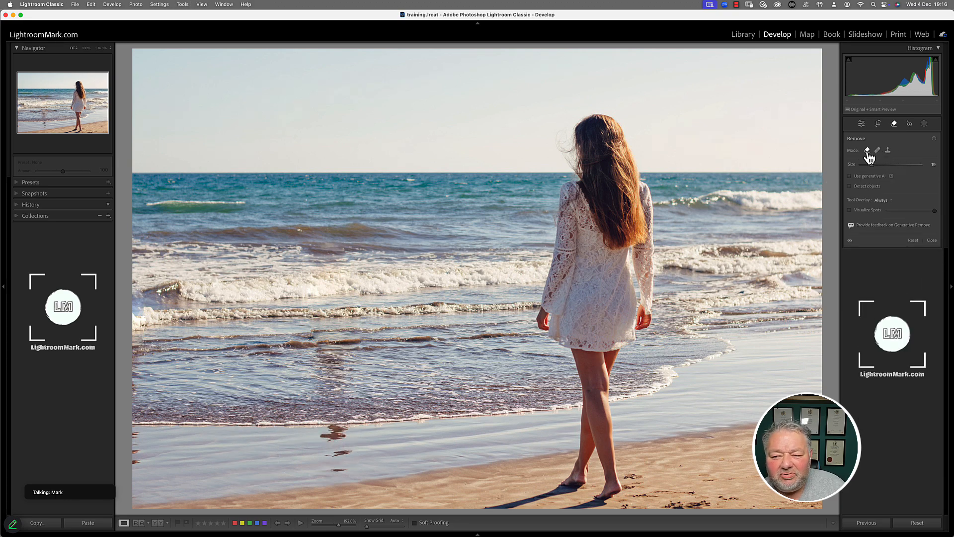
left_click(862, 187)
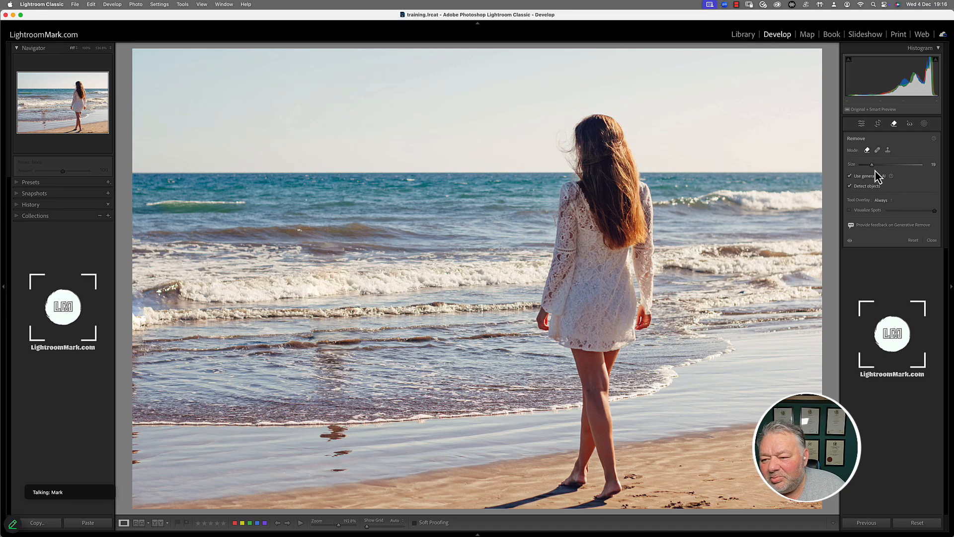
left_click_drag(872, 165, 865, 166)
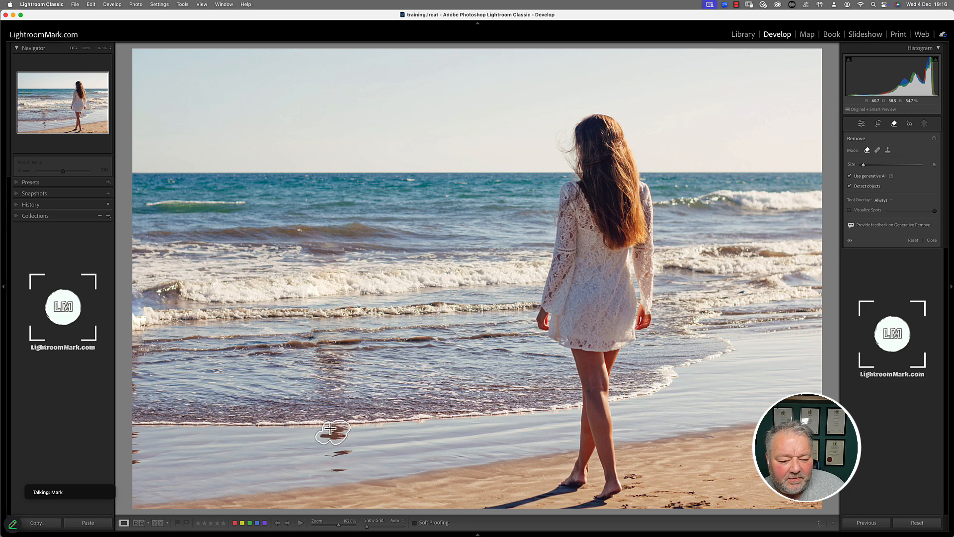
Paint over the dark wet-sand reflection in three strokes and apply Generative Remove.
left_click_drag(343, 432, 340, 437)
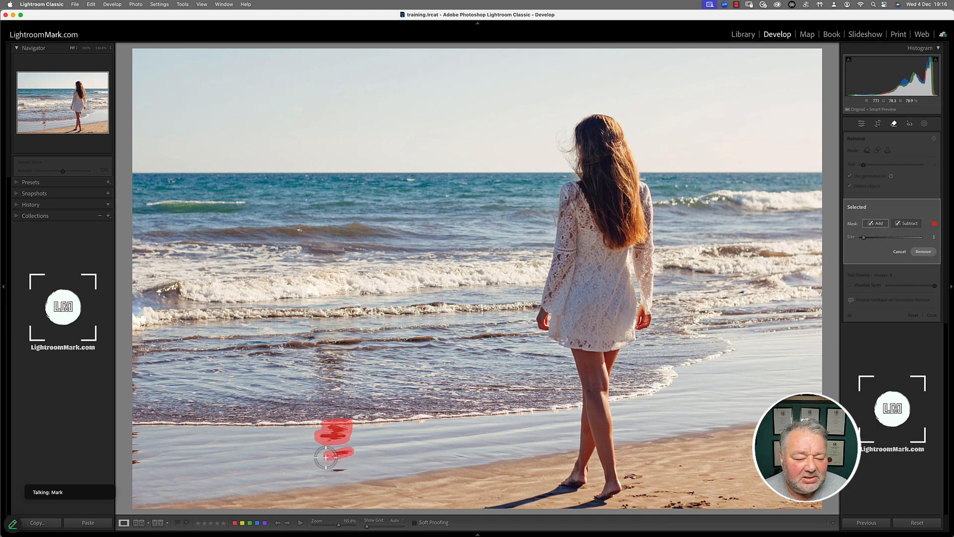
left_click_drag(322, 453, 353, 453)
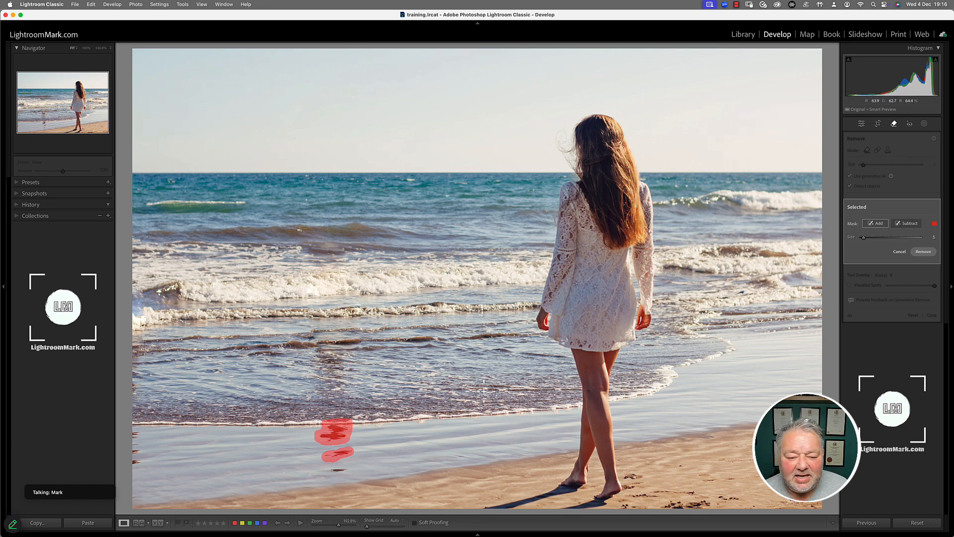
mouse_move(341, 470)
left_mouse_down()
mouse_move(325, 471)
mouse_move(345, 469)
left_mouse_up()
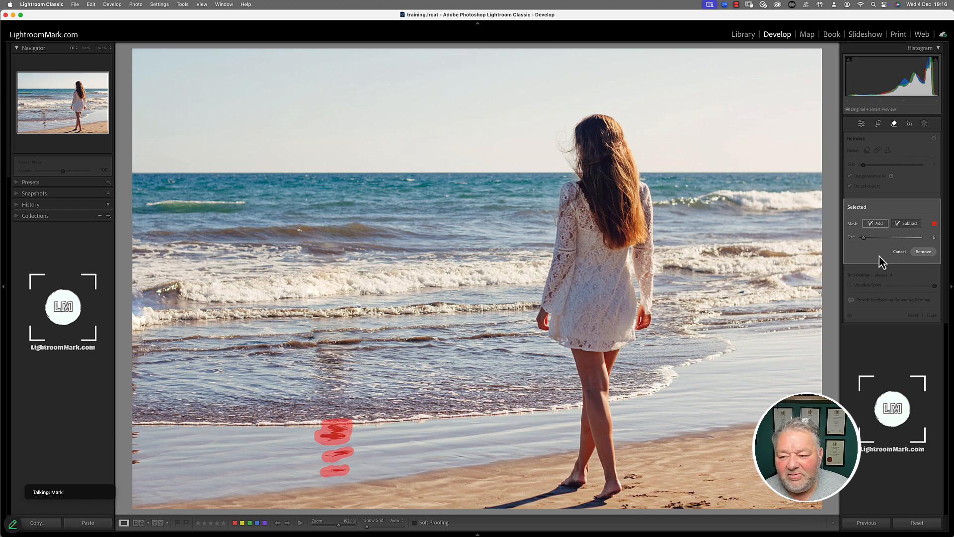
left_click(922, 252)
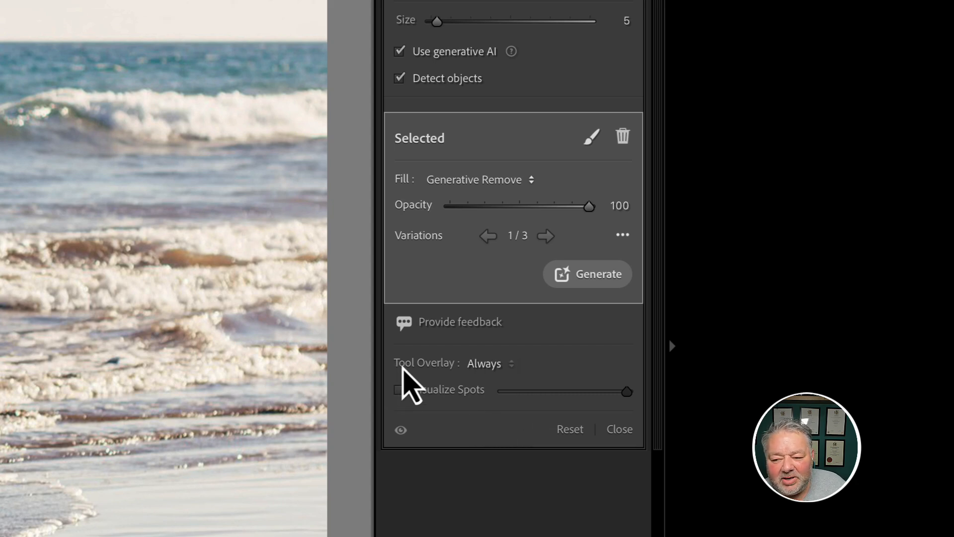
Set Tool Overlay to Never so no spot outlines show on the beach photo.
left_click(483, 365)
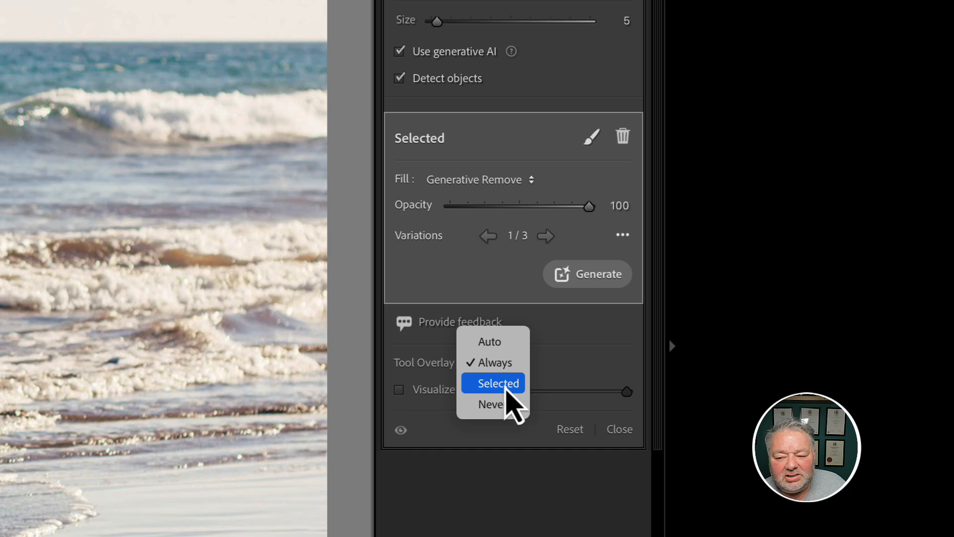
left_click(494, 404)
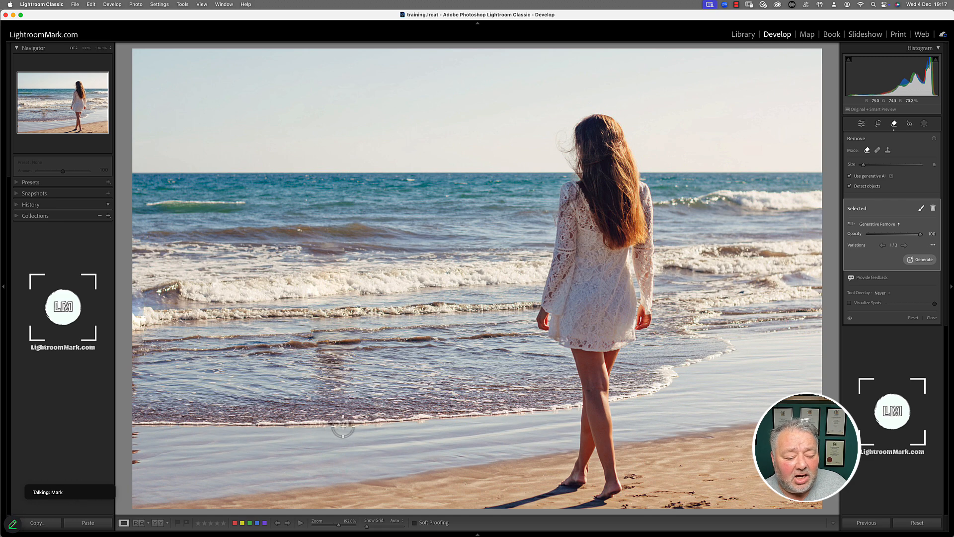
left_click(880, 293)
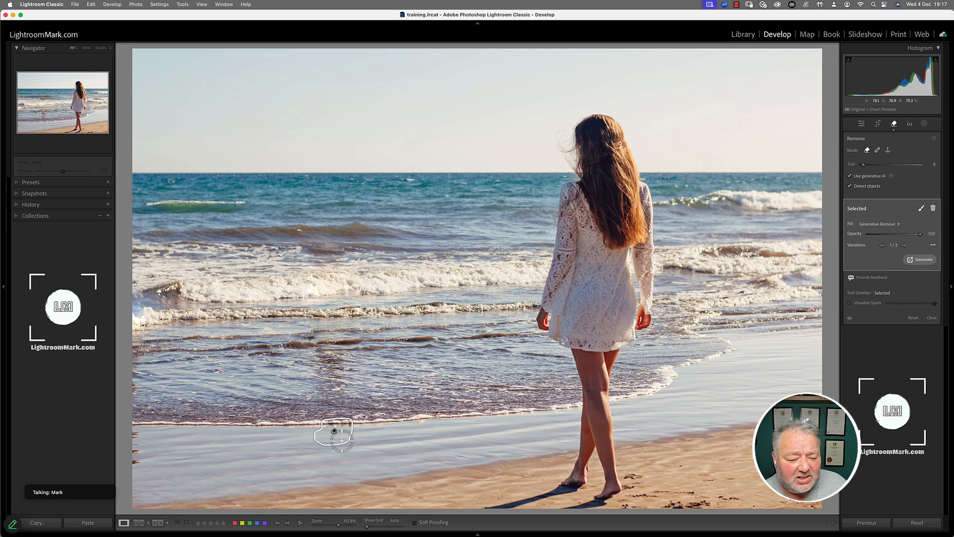
left_click(881, 292)
left_click(880, 301)
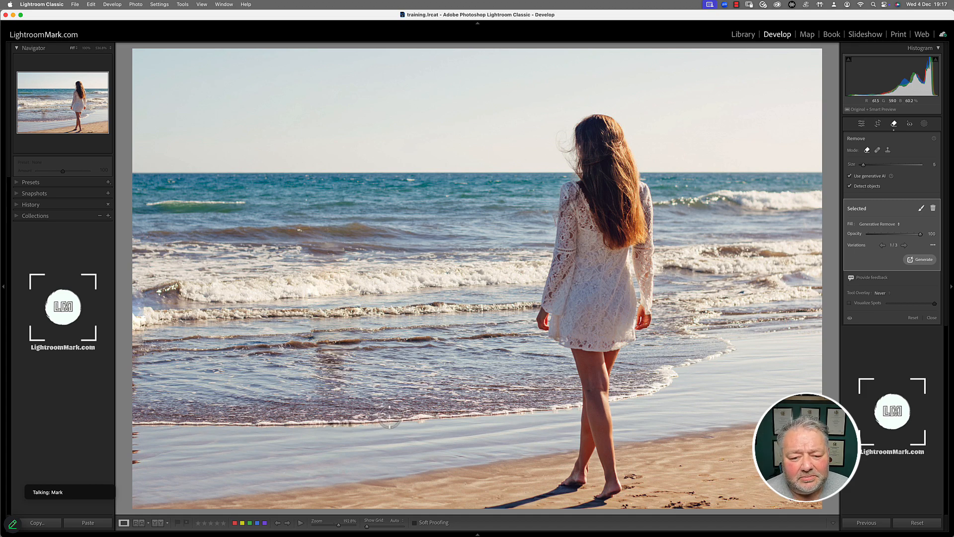
Pick the blue tit photo from the Library grid and open it in Develop.
key("g")
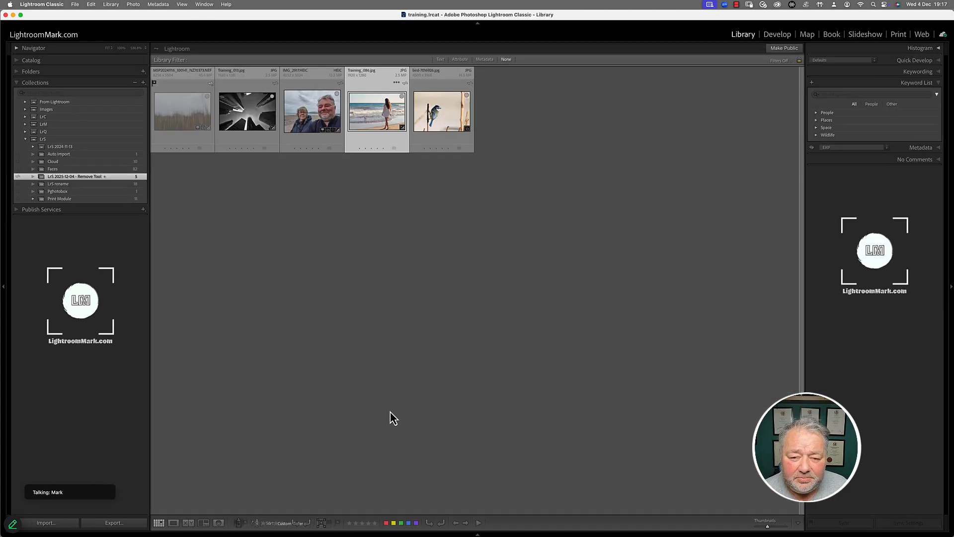
double_click(439, 114)
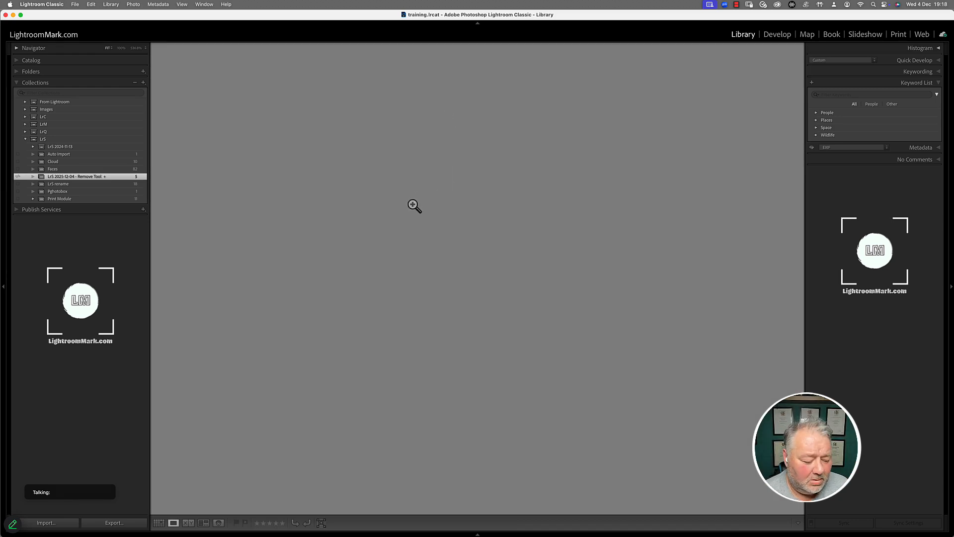
key("g")
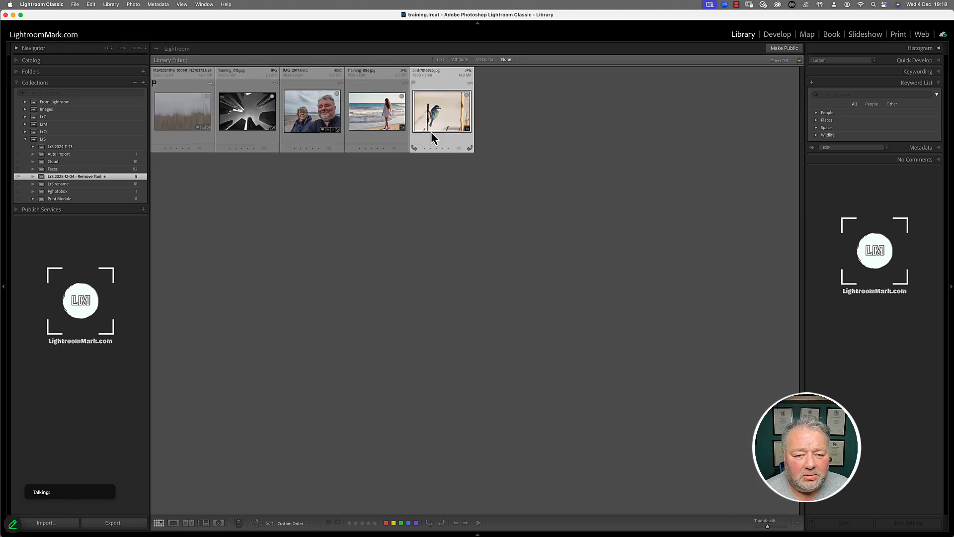
key("d")
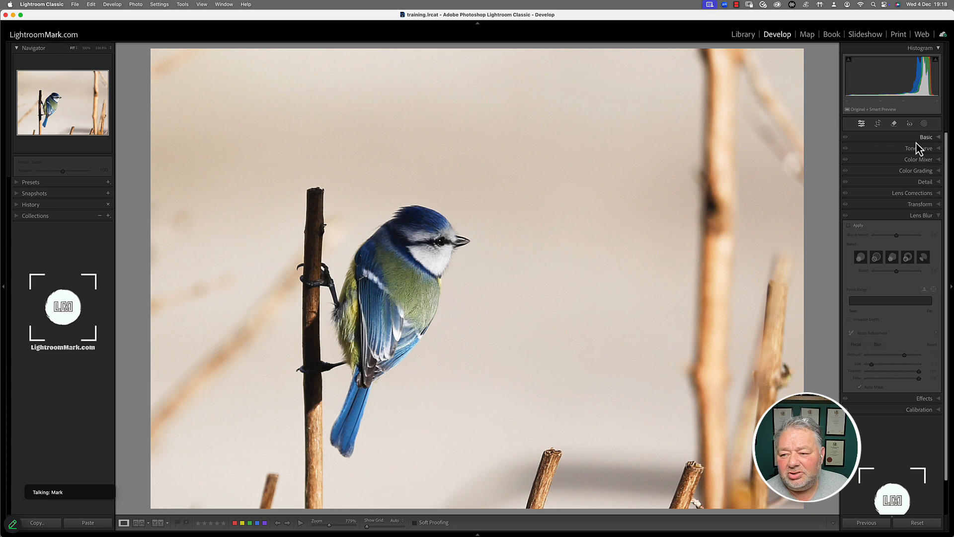
Generatively remove the broken twig at the bottom centre, then erase its leftover piece with Detect objects.
left_click(894, 123)
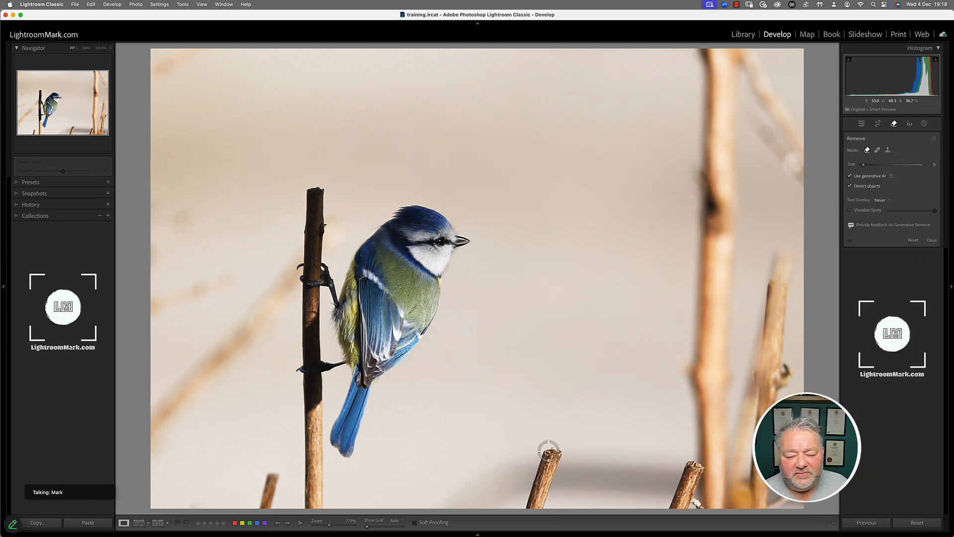
left_click_drag(549, 450, 539, 473)
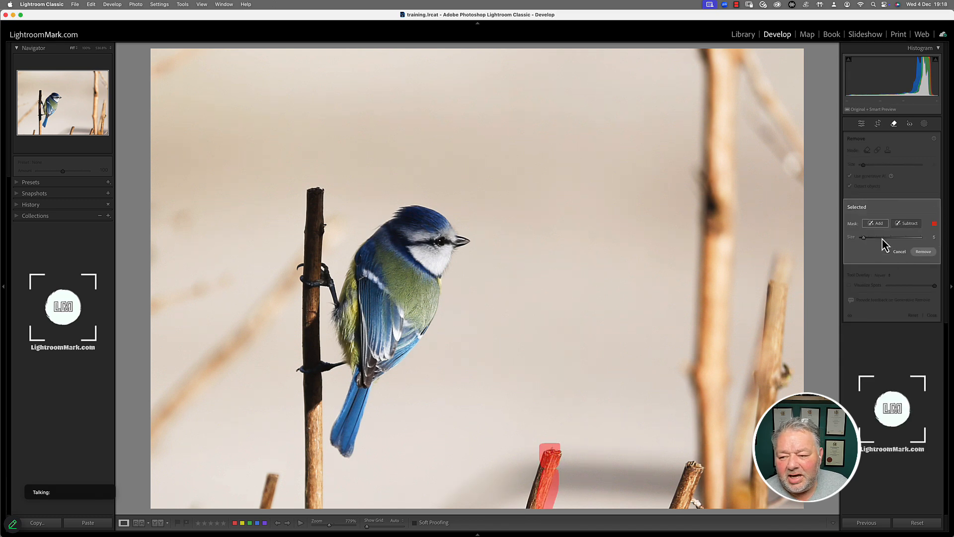
left_click(877, 223)
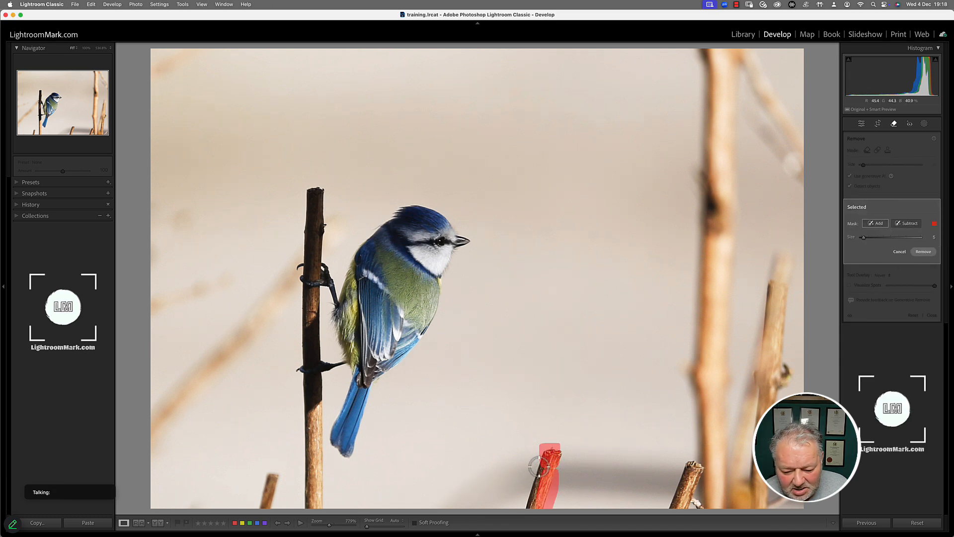
mouse_move(530, 480)
left_mouse_down()
mouse_move(524, 512)
mouse_move(540, 485)
left_mouse_up()
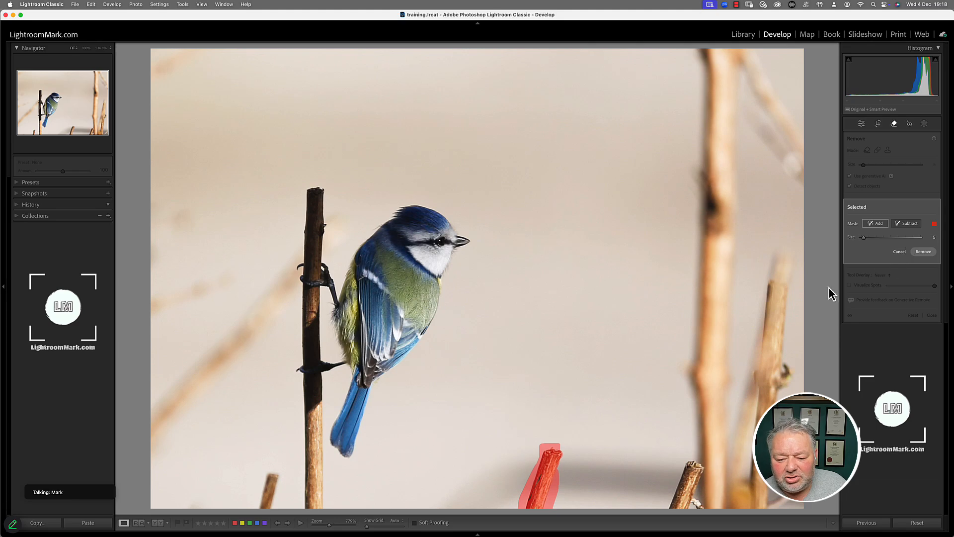
left_click(923, 252)
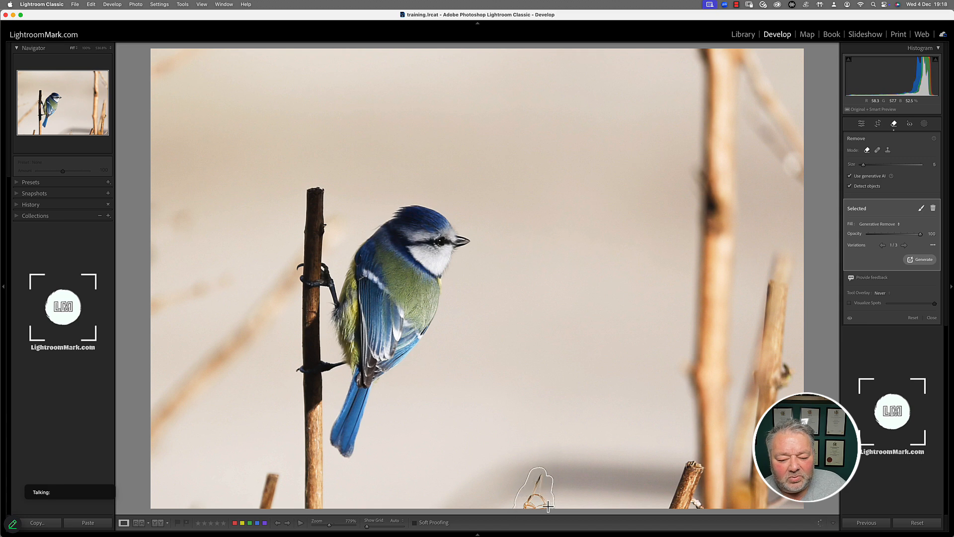
left_click(549, 478)
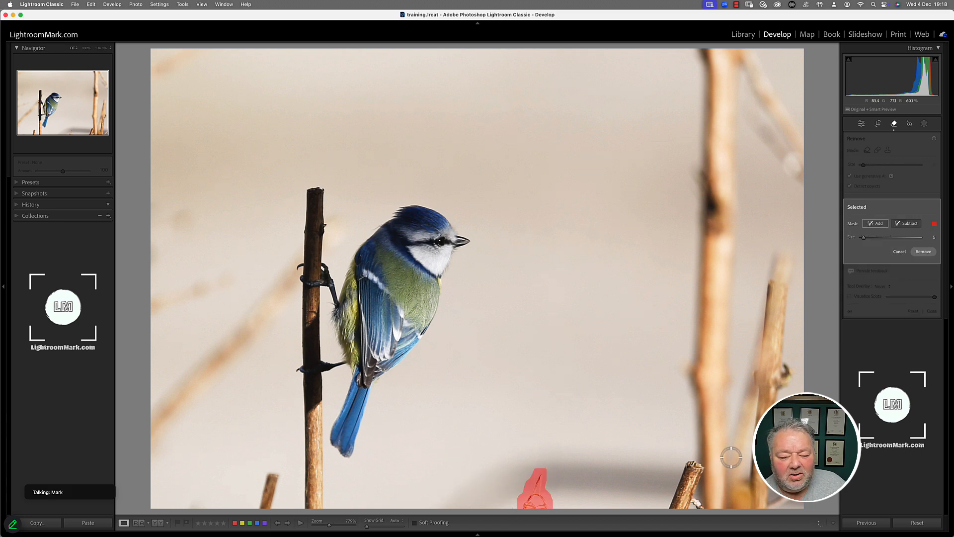
left_click(932, 252)
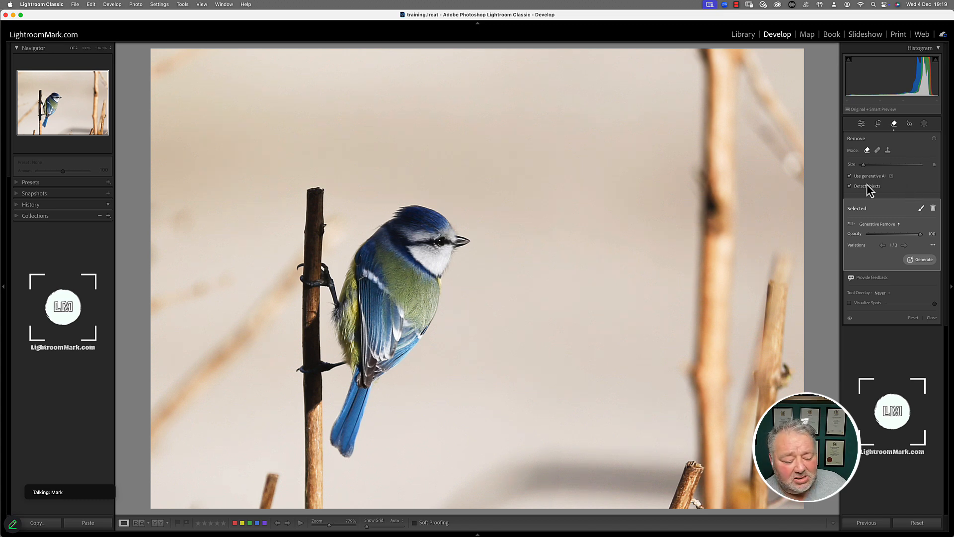
Unflag the grass photo, open it in Develop and select the Remove tool.
key("g")
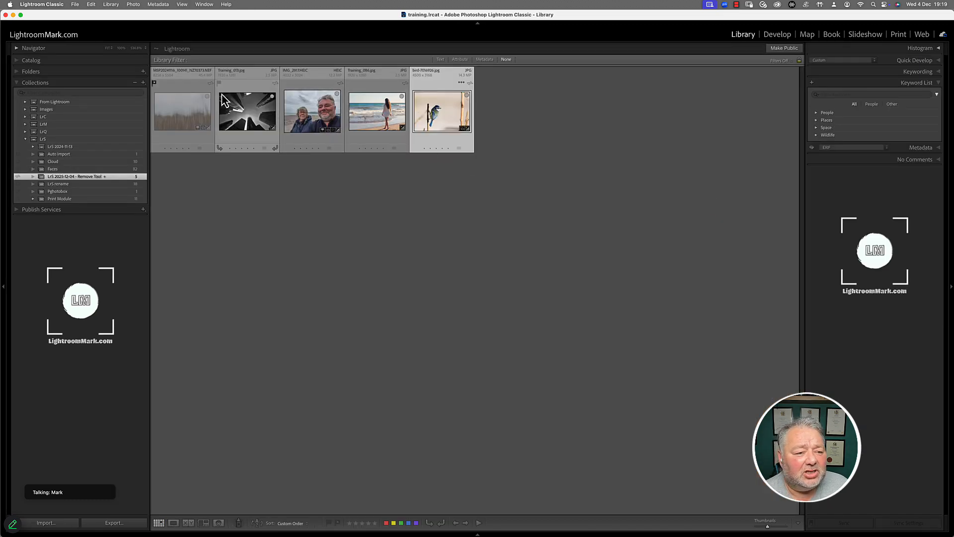
key("u")
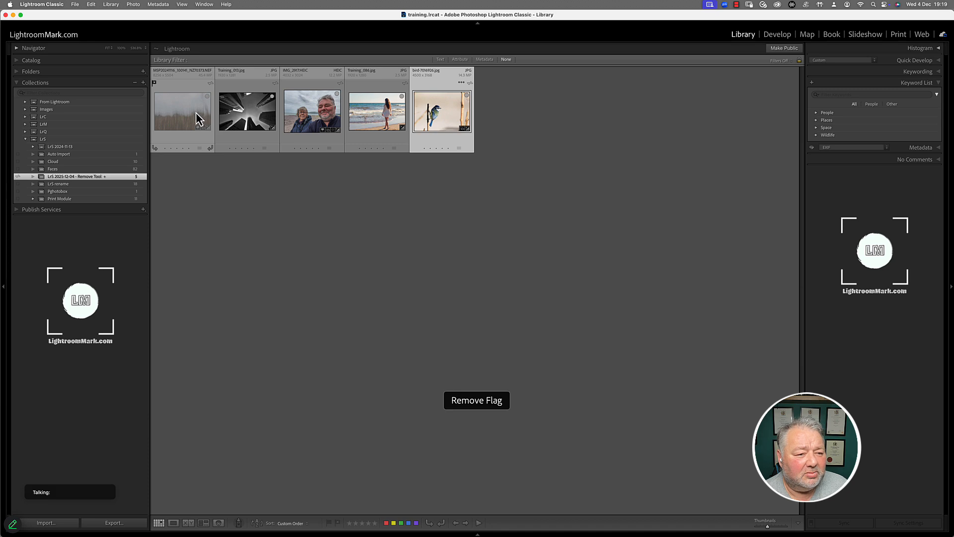
double_click(192, 114)
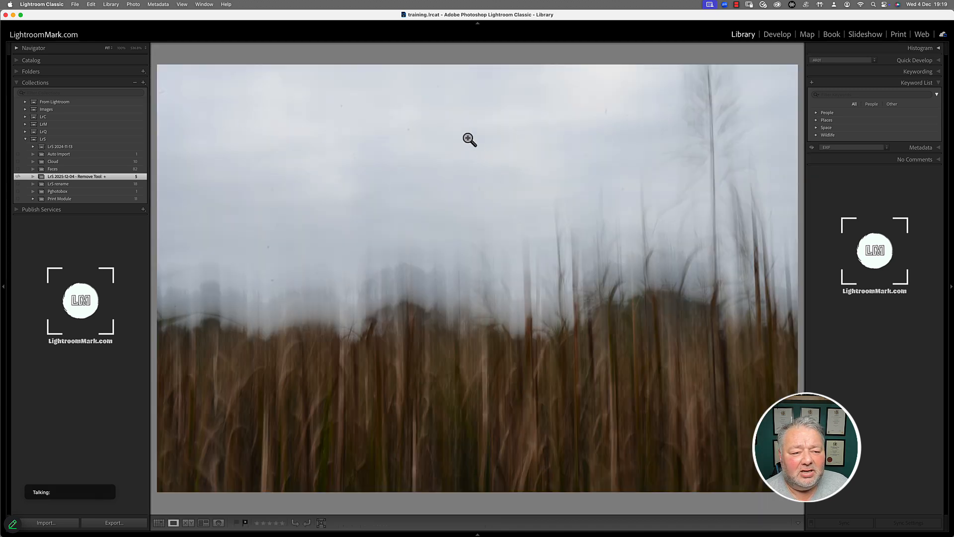
left_click(789, 36)
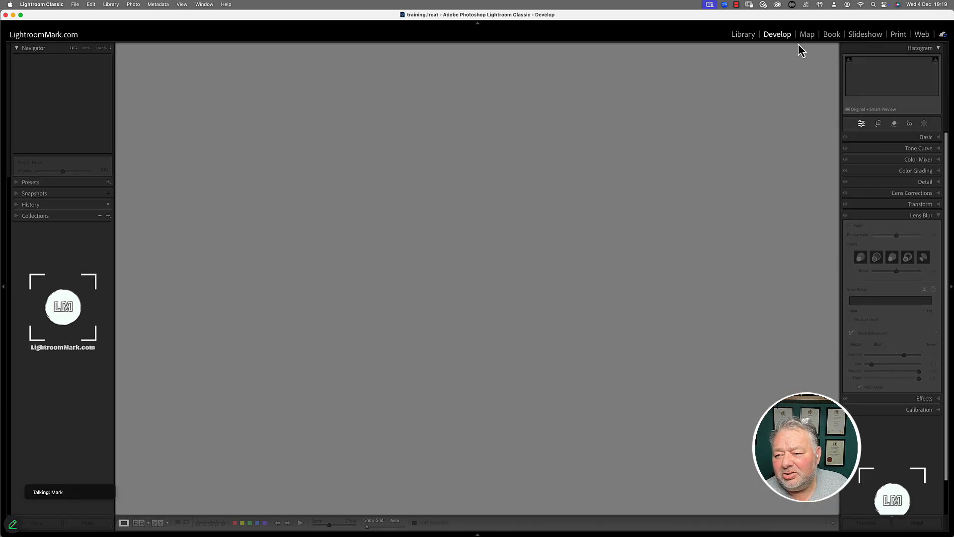
left_click(891, 124)
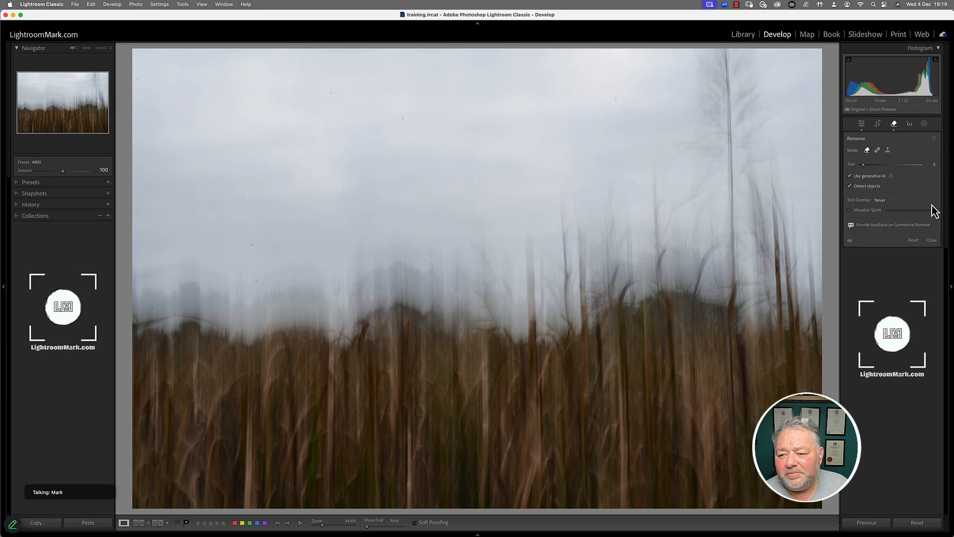
Turn on Visualize Spots, select seven sky dust spots, then cancel without removing anything.
left_click(865, 211)
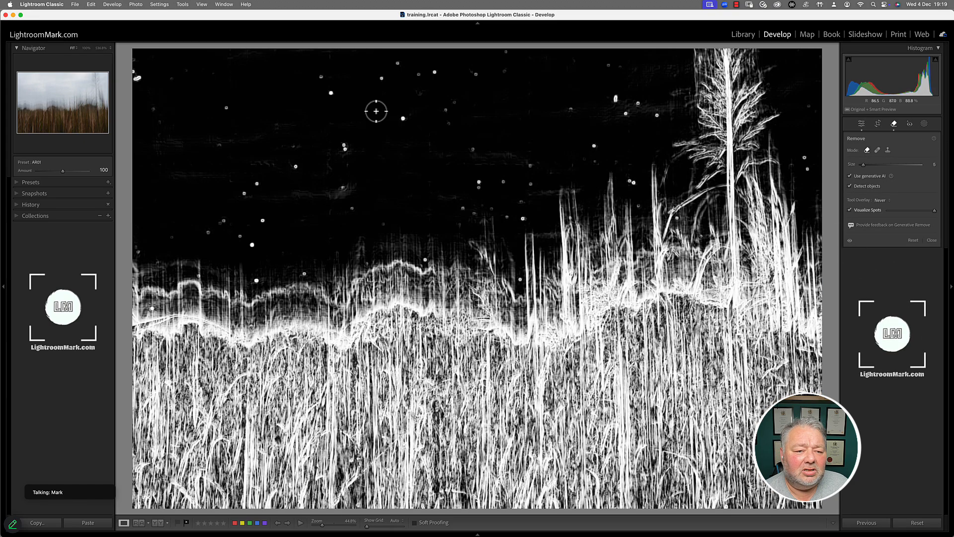
left_click(342, 149)
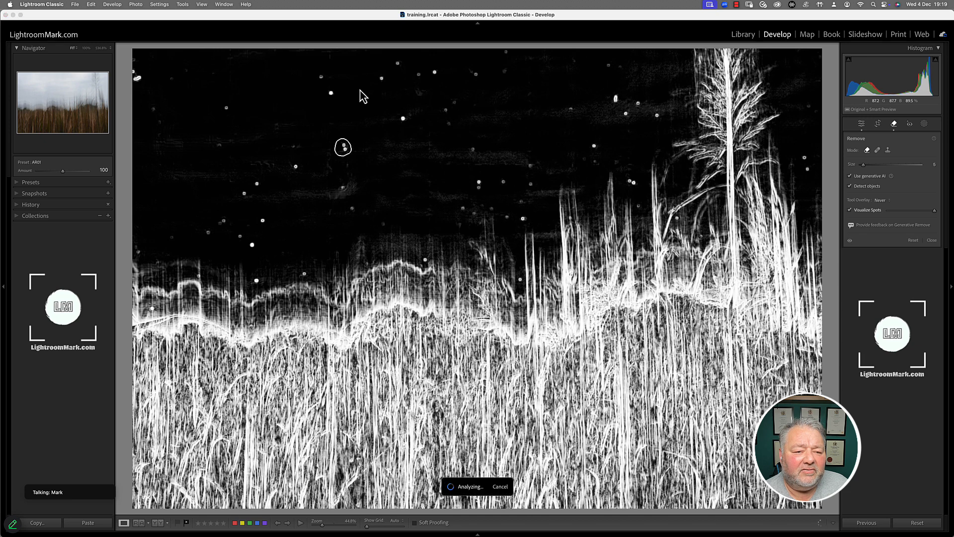
left_click(330, 94)
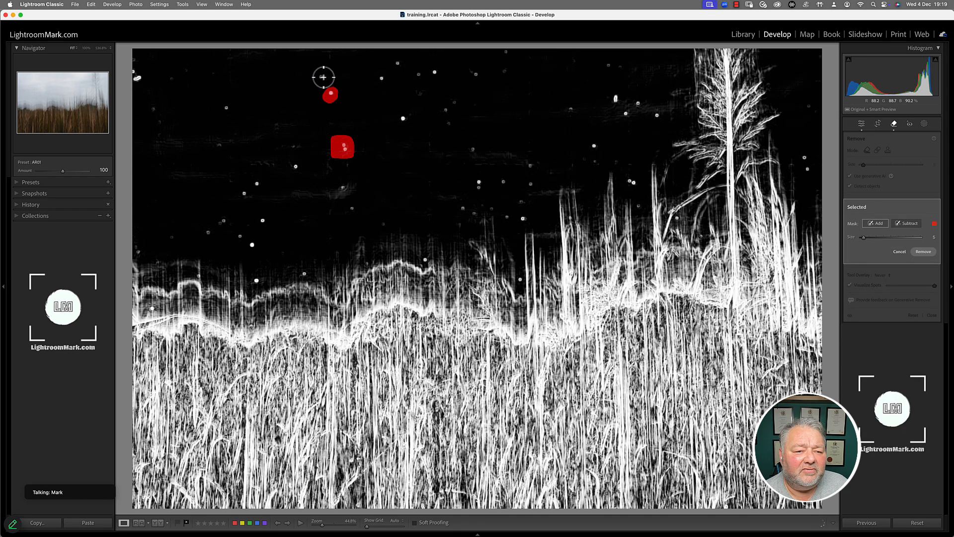
left_click(322, 77)
left_click(381, 80)
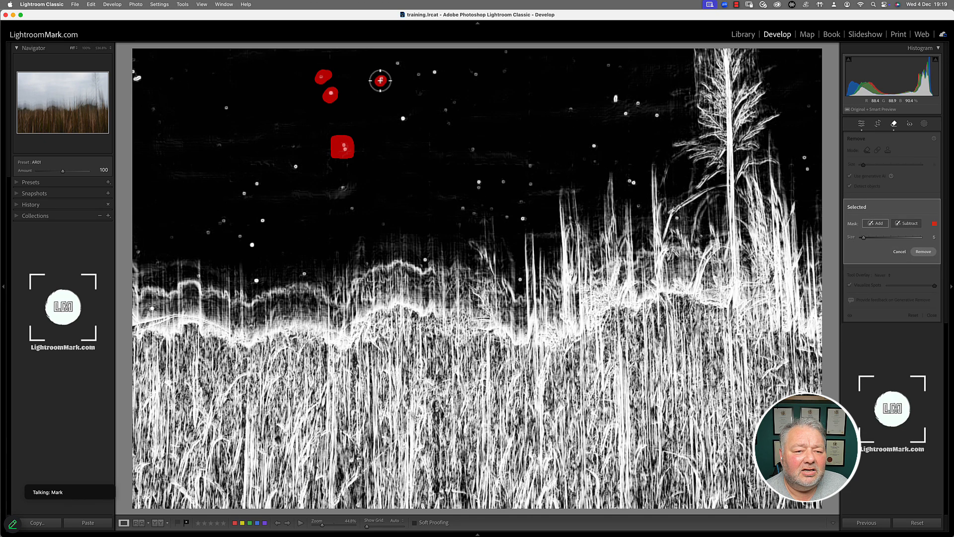
left_click(396, 64)
left_click(411, 86)
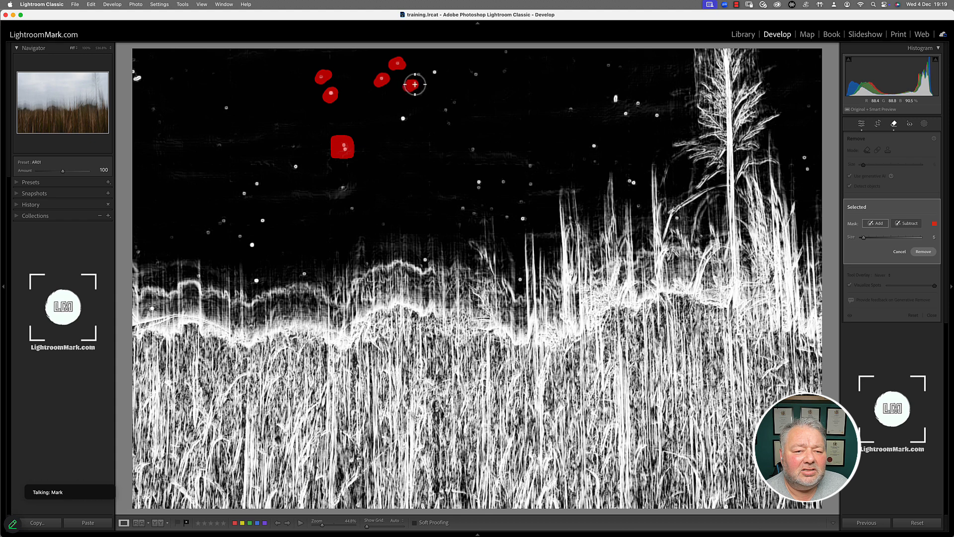
left_click(421, 73)
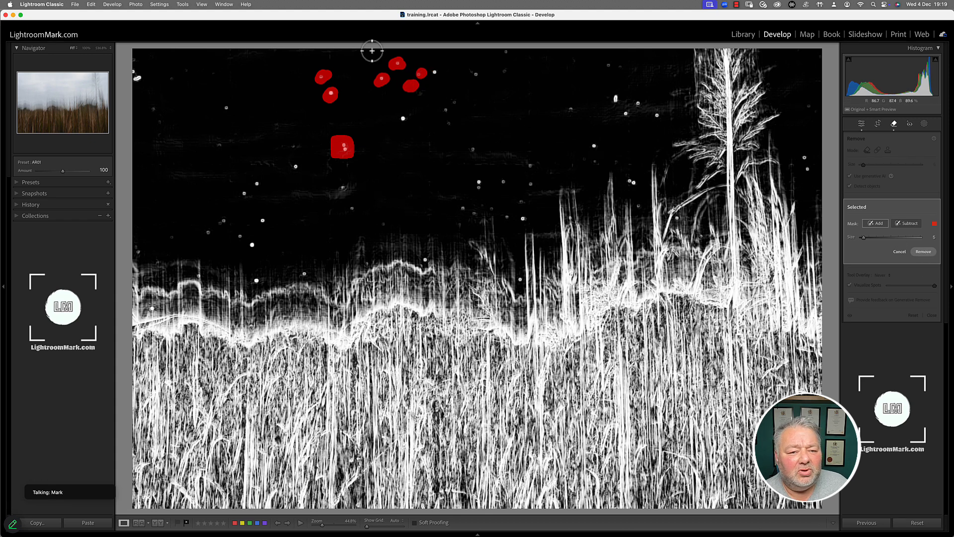
left_click(898, 253)
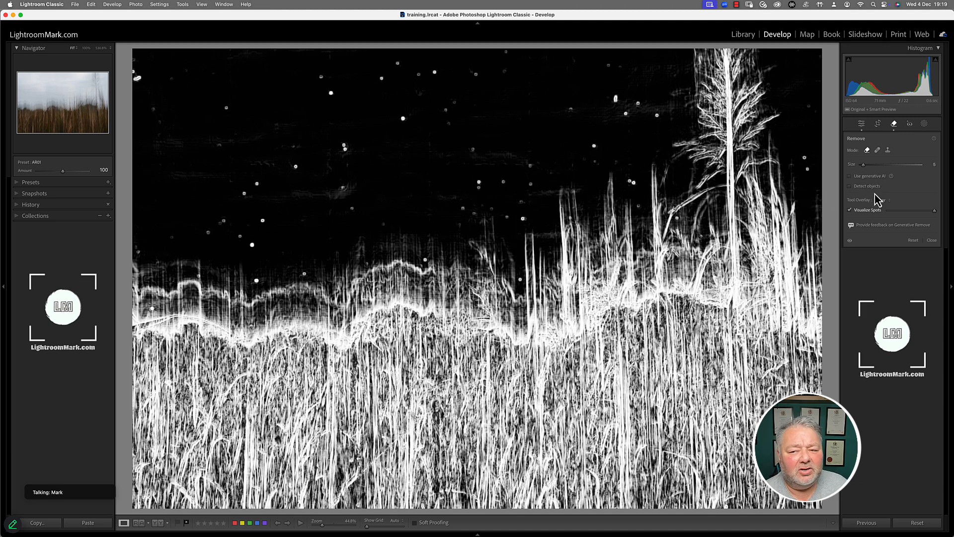
Remove five dust spots in the sky and set Tool Overlay to Always.
left_click_drag(315, 74, 328, 94)
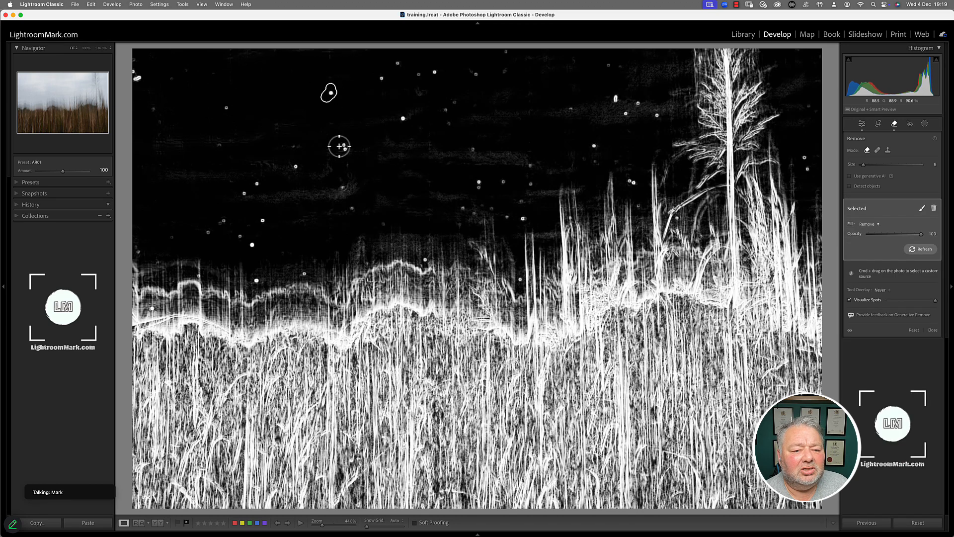
left_click_drag(346, 145, 347, 145)
left_click_drag(341, 184, 344, 185)
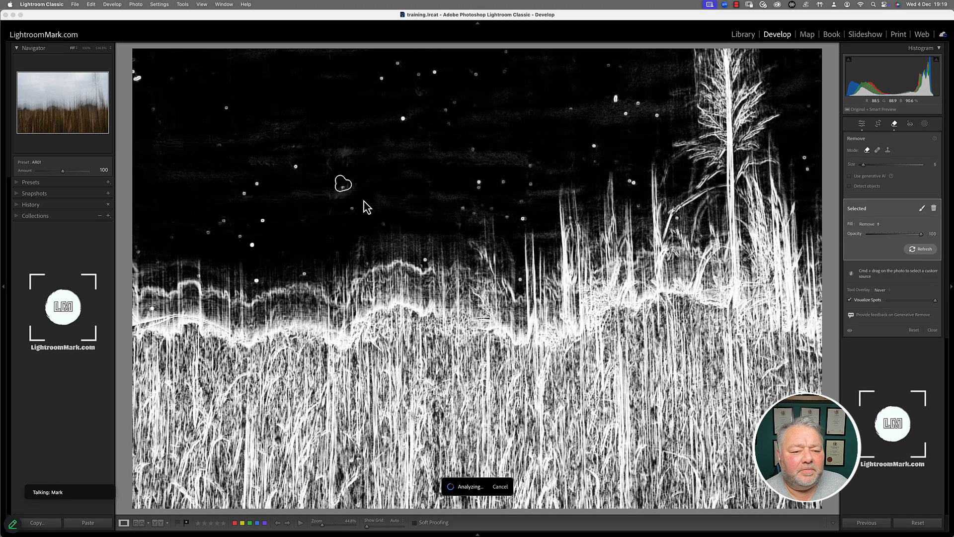
left_click_drag(403, 115, 403, 119)
left_click_drag(401, 59, 397, 65)
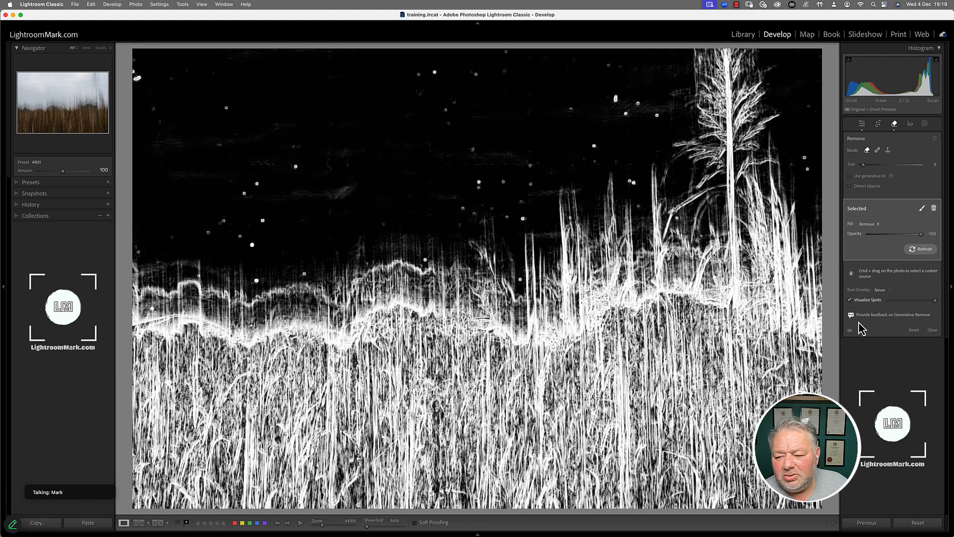
left_click(881, 292)
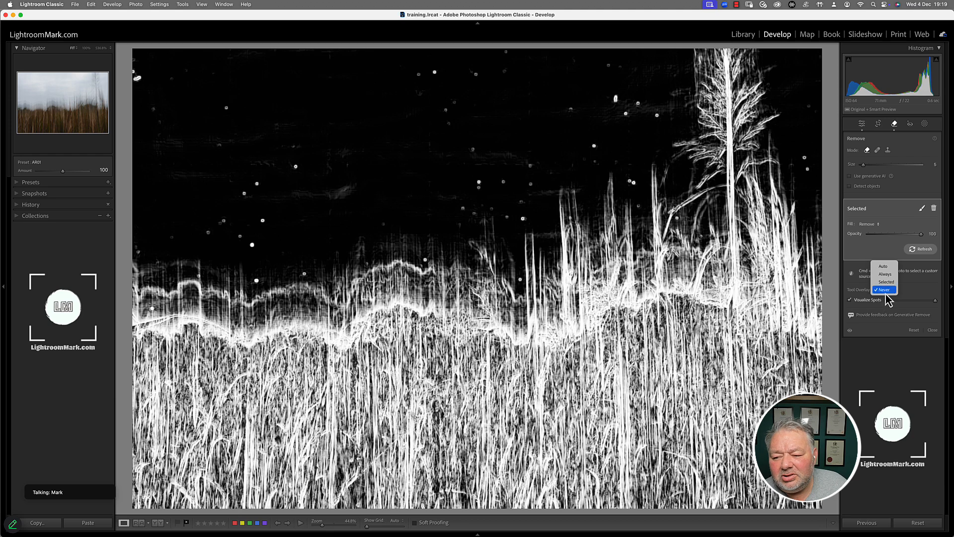
left_click(884, 274)
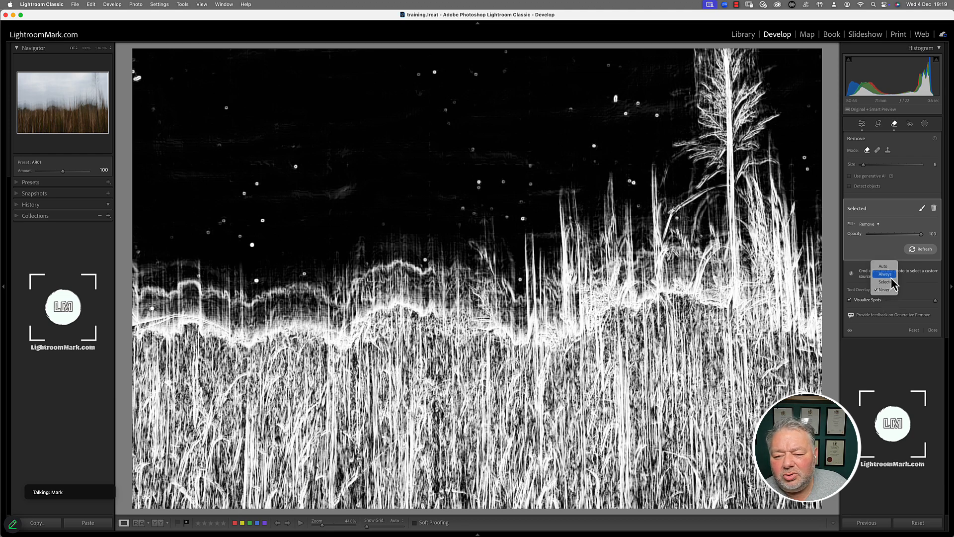
Delete the spot removals in the central sky area of the grass photo with Alt-drag marquees.
left_click(319, 80)
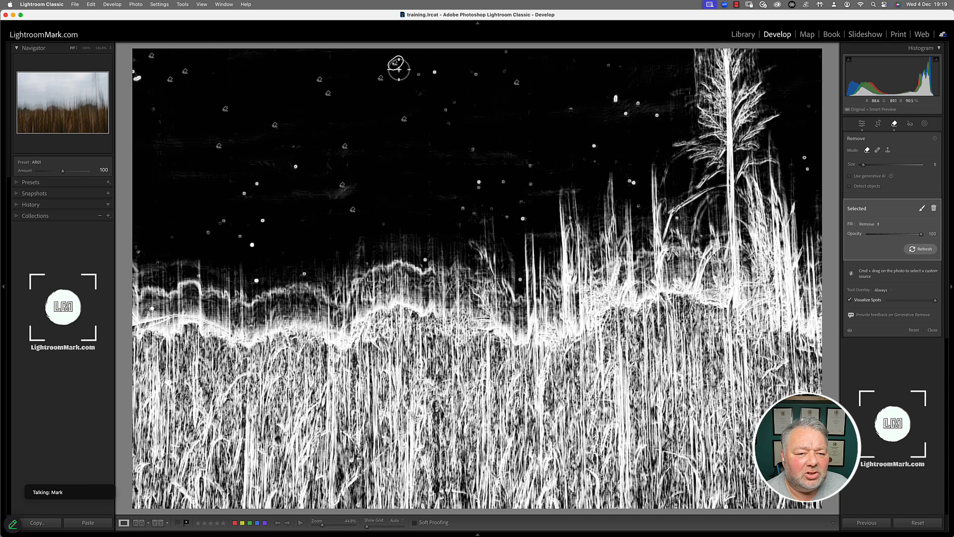
key("alt")
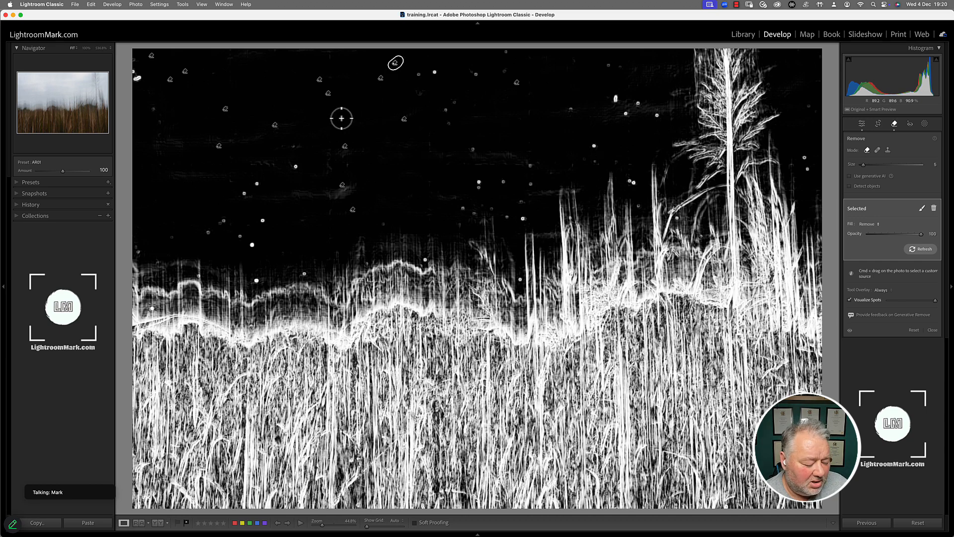
left_click_drag(291, 58, 439, 133)
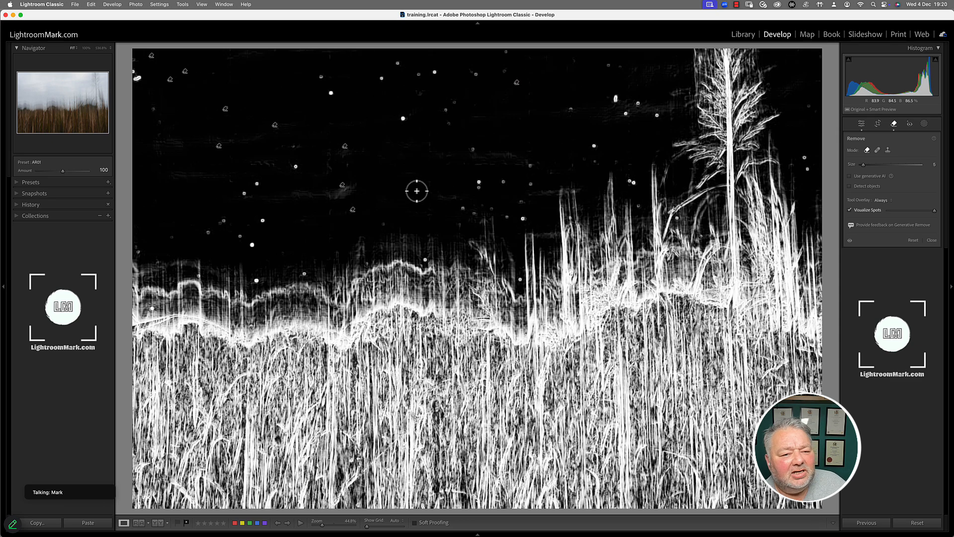
left_click_drag(321, 126, 371, 233)
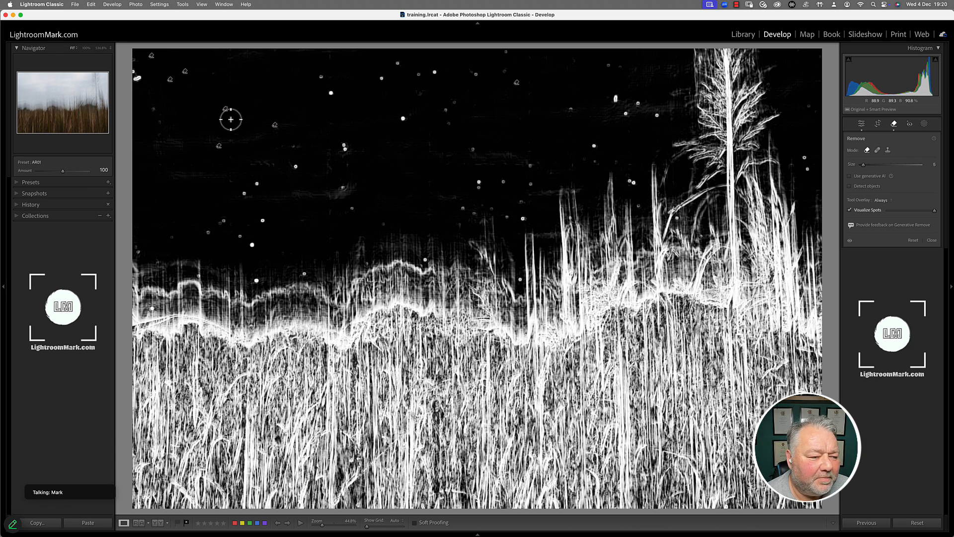
Delete the three upper-left sky spot removals so those dust specks reappear.
key("alt")
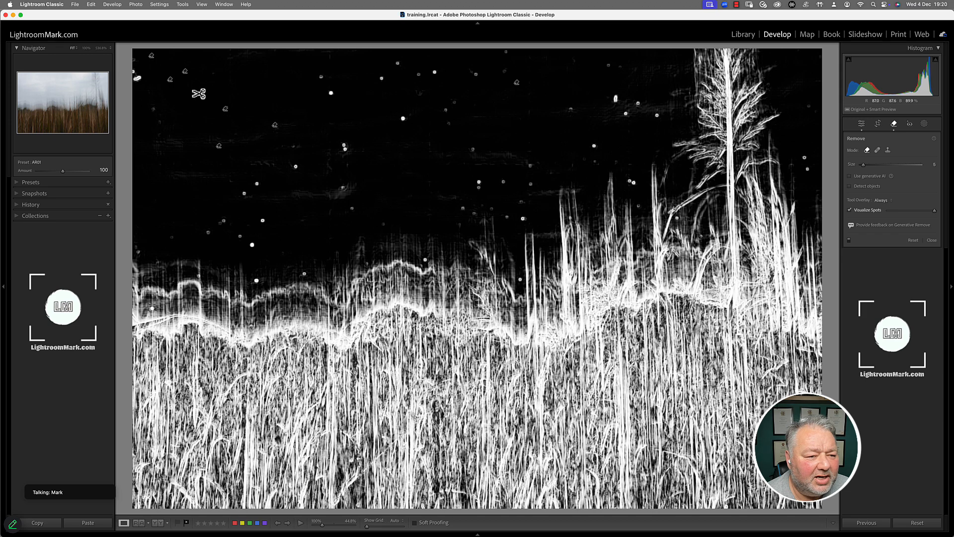
left_click_drag(199, 90, 298, 161)
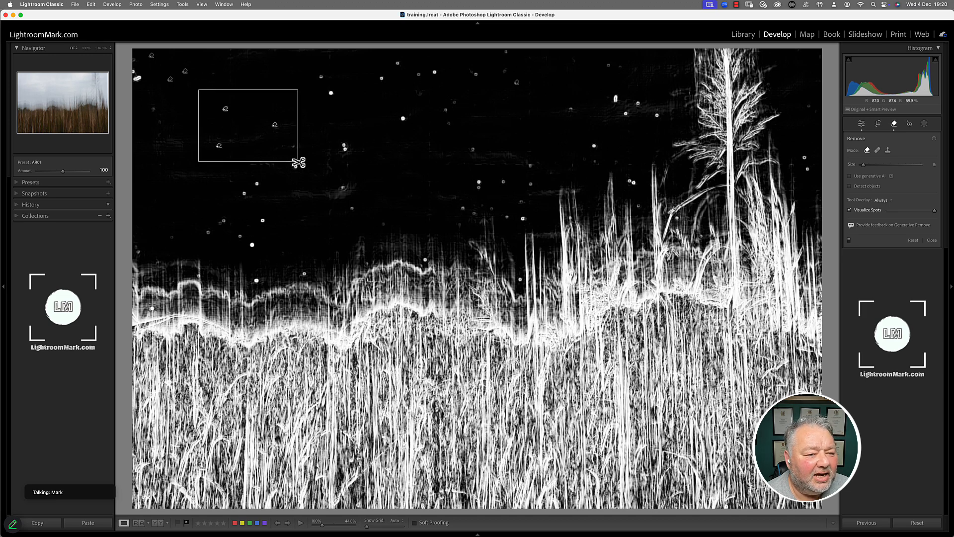
left_click_drag(298, 162, 299, 162)
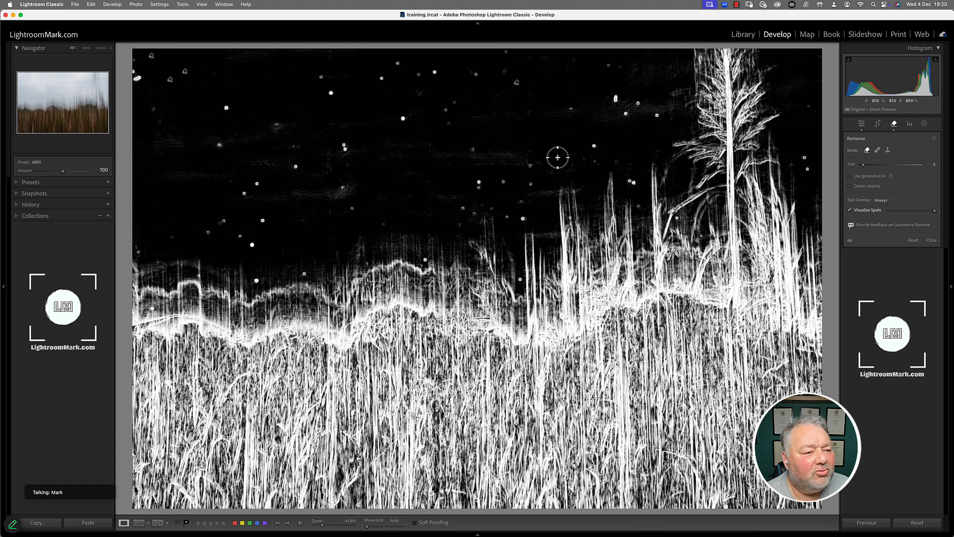